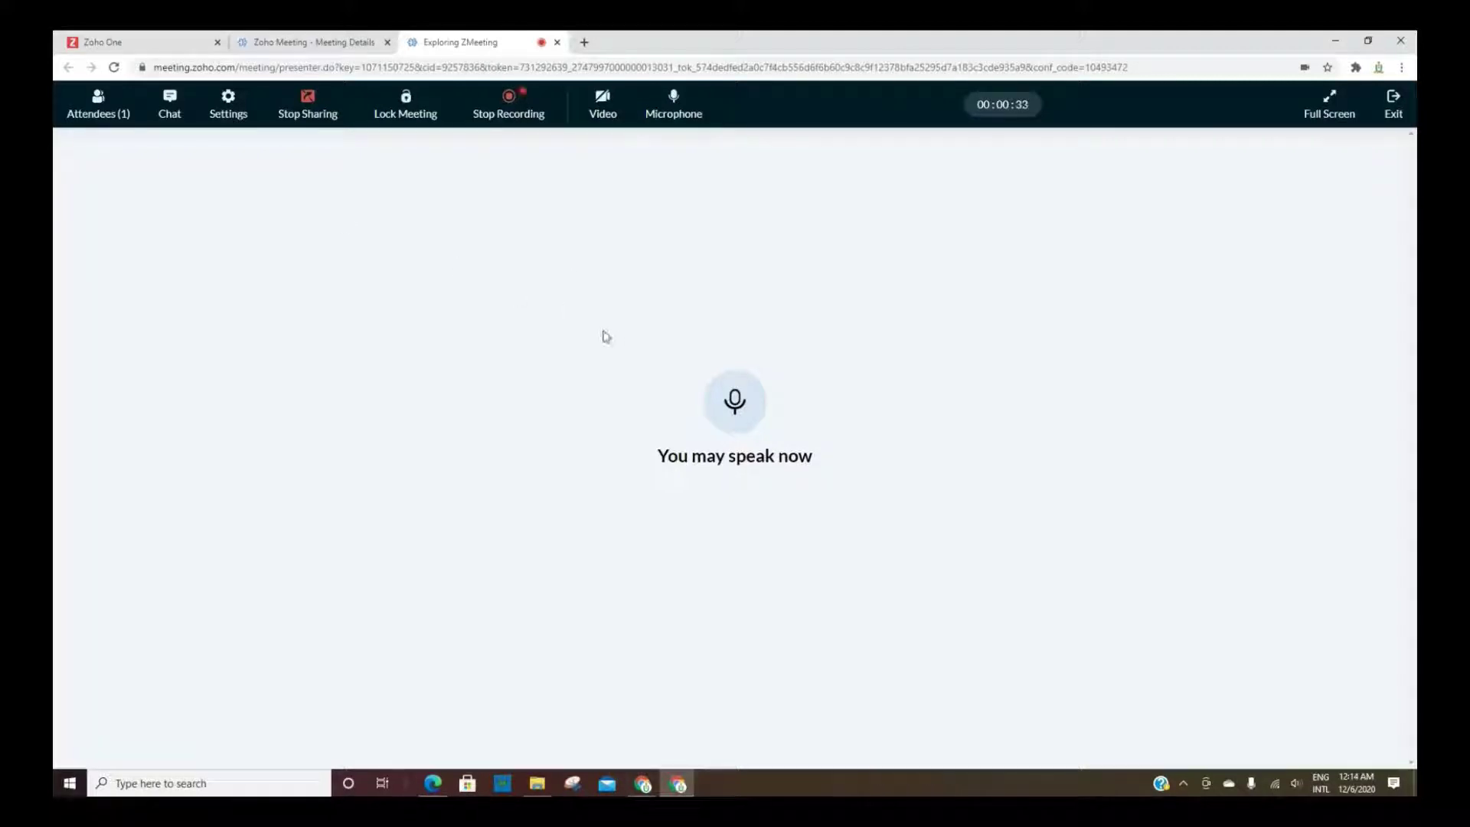
Switch to the Zoho Meeting details page, go back through the meetings list to Home, and dismiss the live training banner.
{"action": "left_click", "coordinate": [335, 48]}
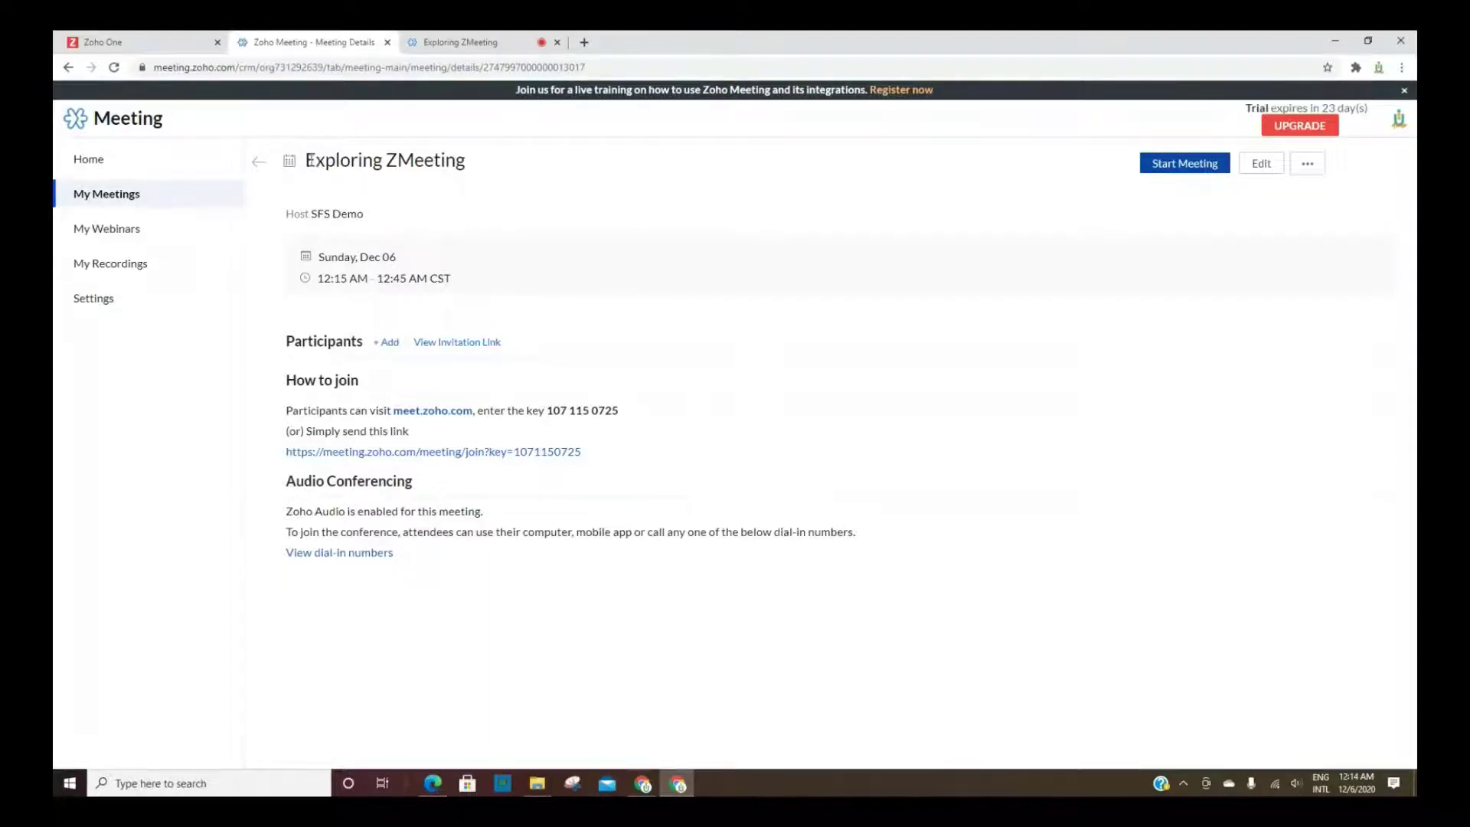
{"action": "left_click_drag", "start_coordinate": [307, 160], "coordinate": [466, 163]}
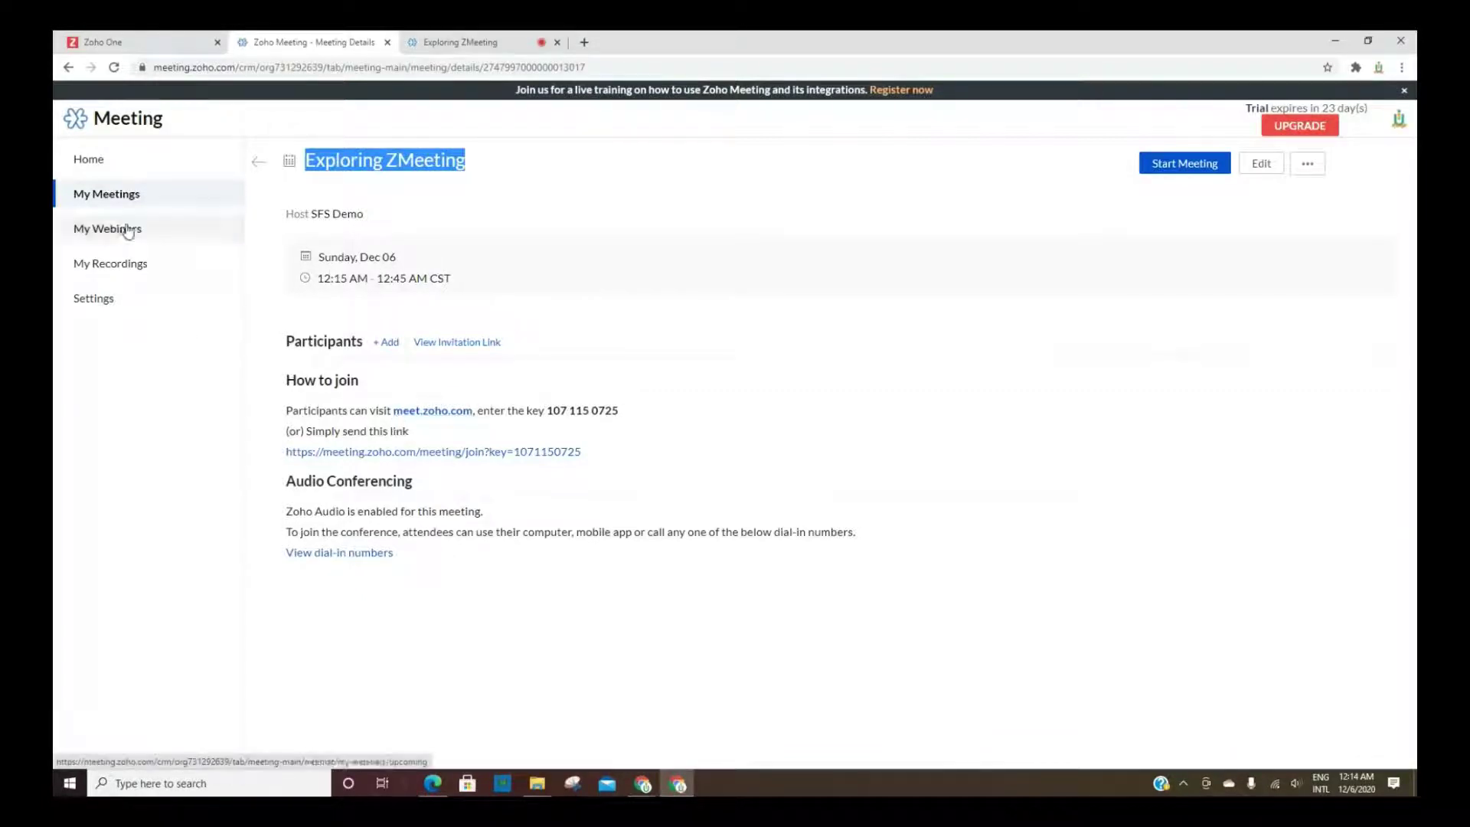
{"action": "left_click", "coordinate": [257, 161]}
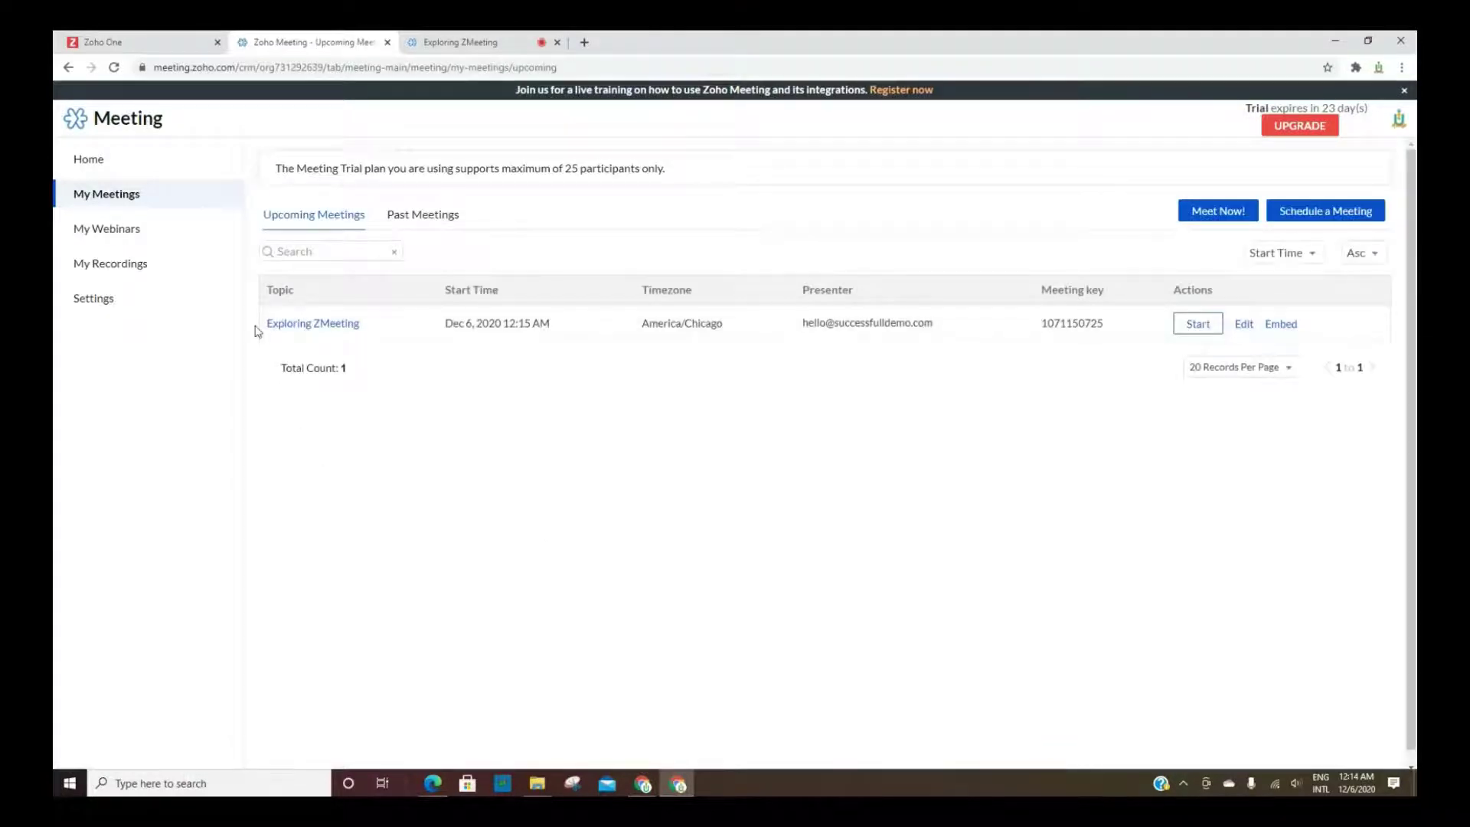
{"action": "left_click", "coordinate": [85, 158]}
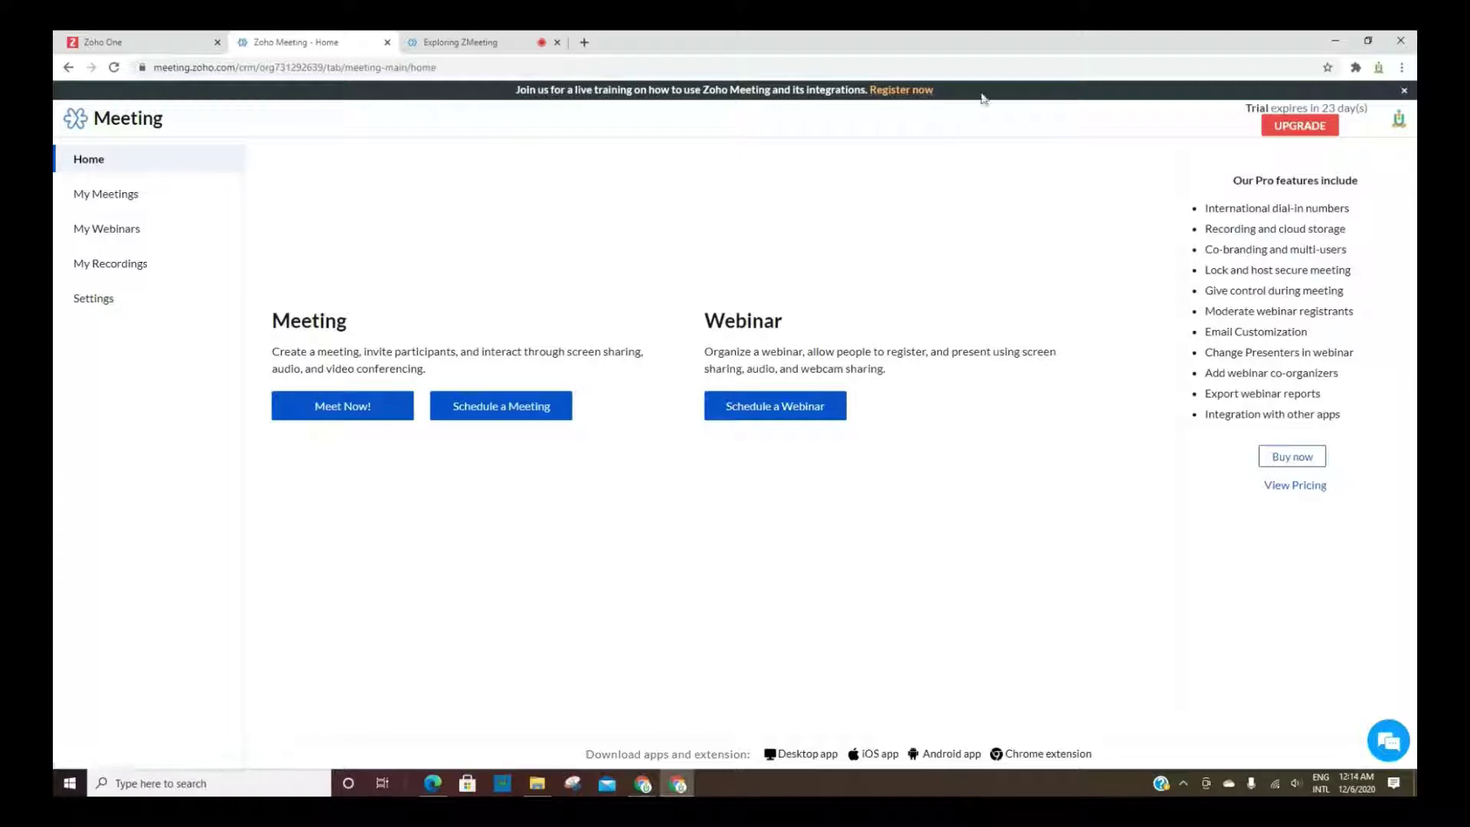
{"action": "left_click", "coordinate": [1403, 91]}
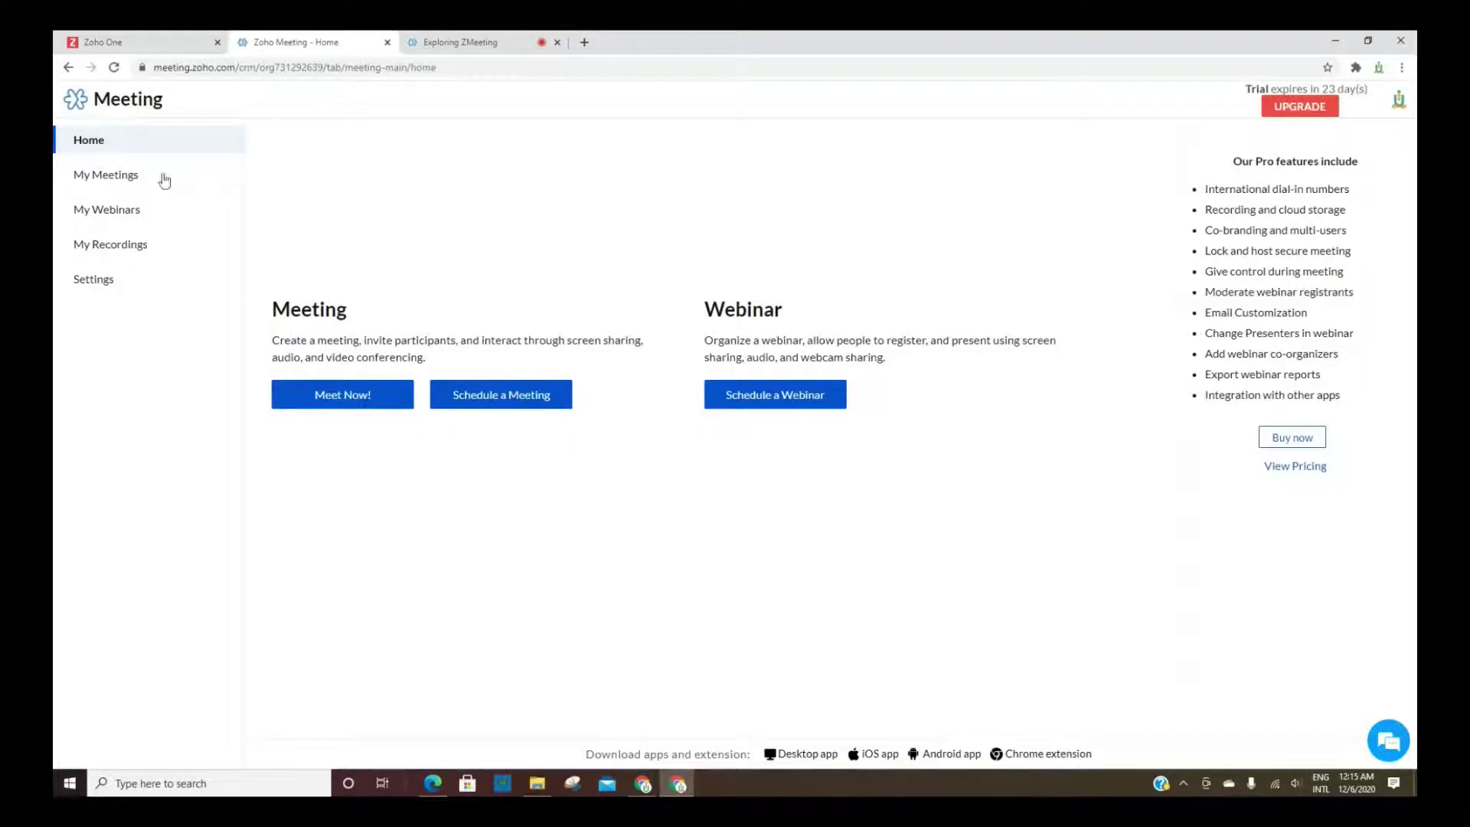
Review the upcoming and past meetings lists, finishing on the upcoming meetings.
{"action": "left_click", "coordinate": [106, 178]}
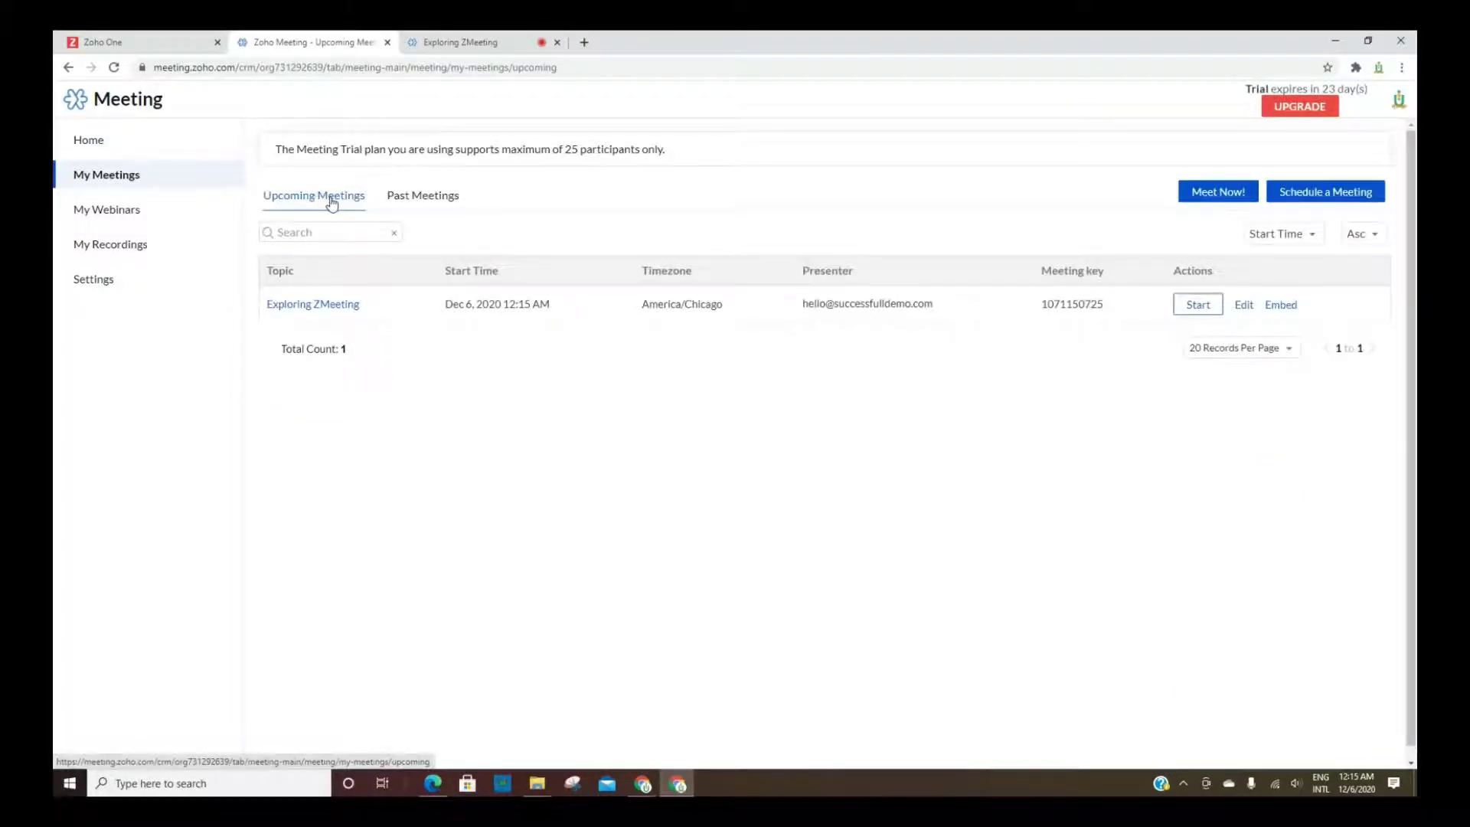
{"action": "left_click", "coordinate": [413, 201]}
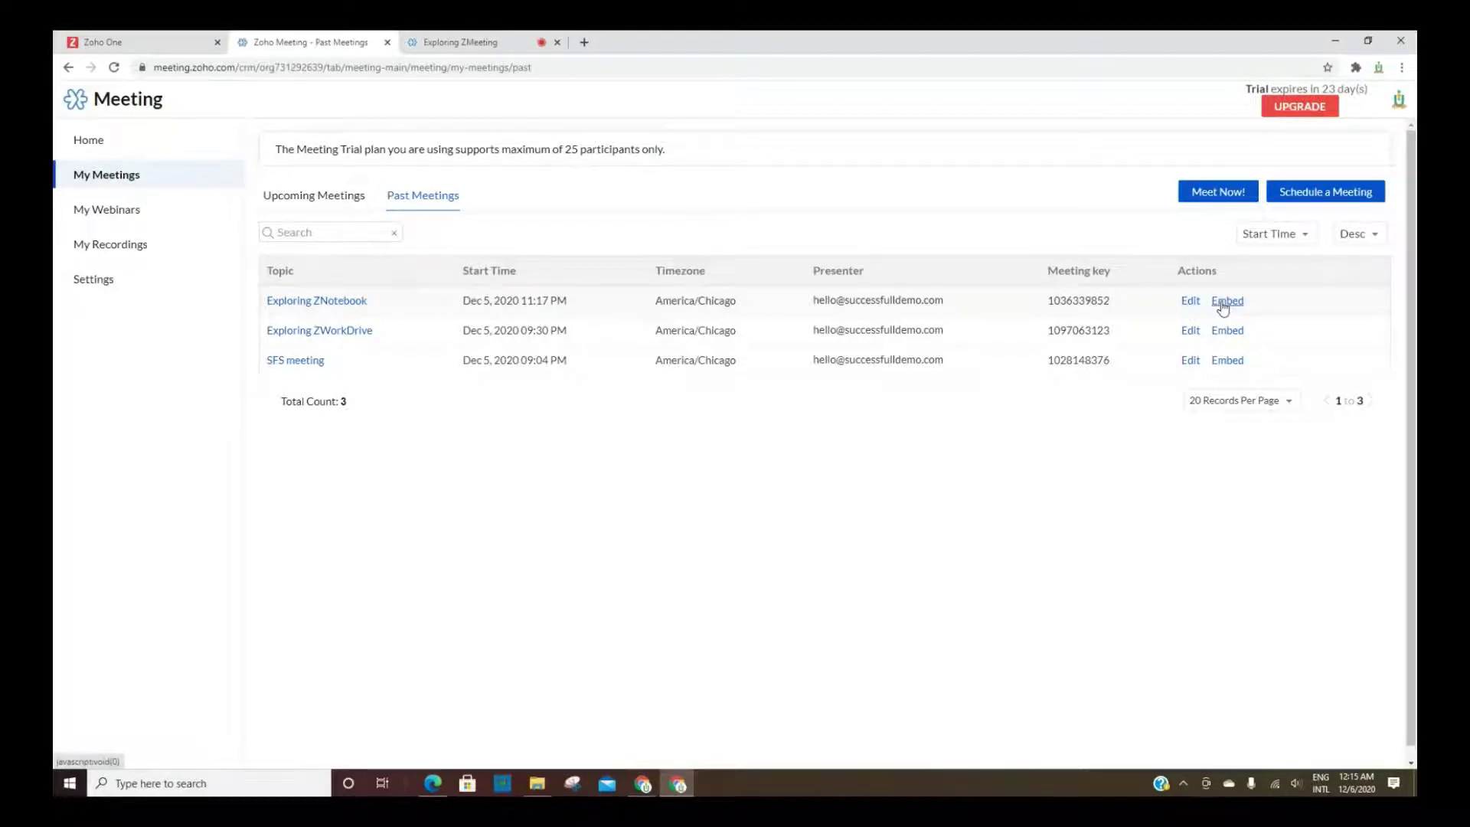
{"action": "left_click", "coordinate": [329, 205]}
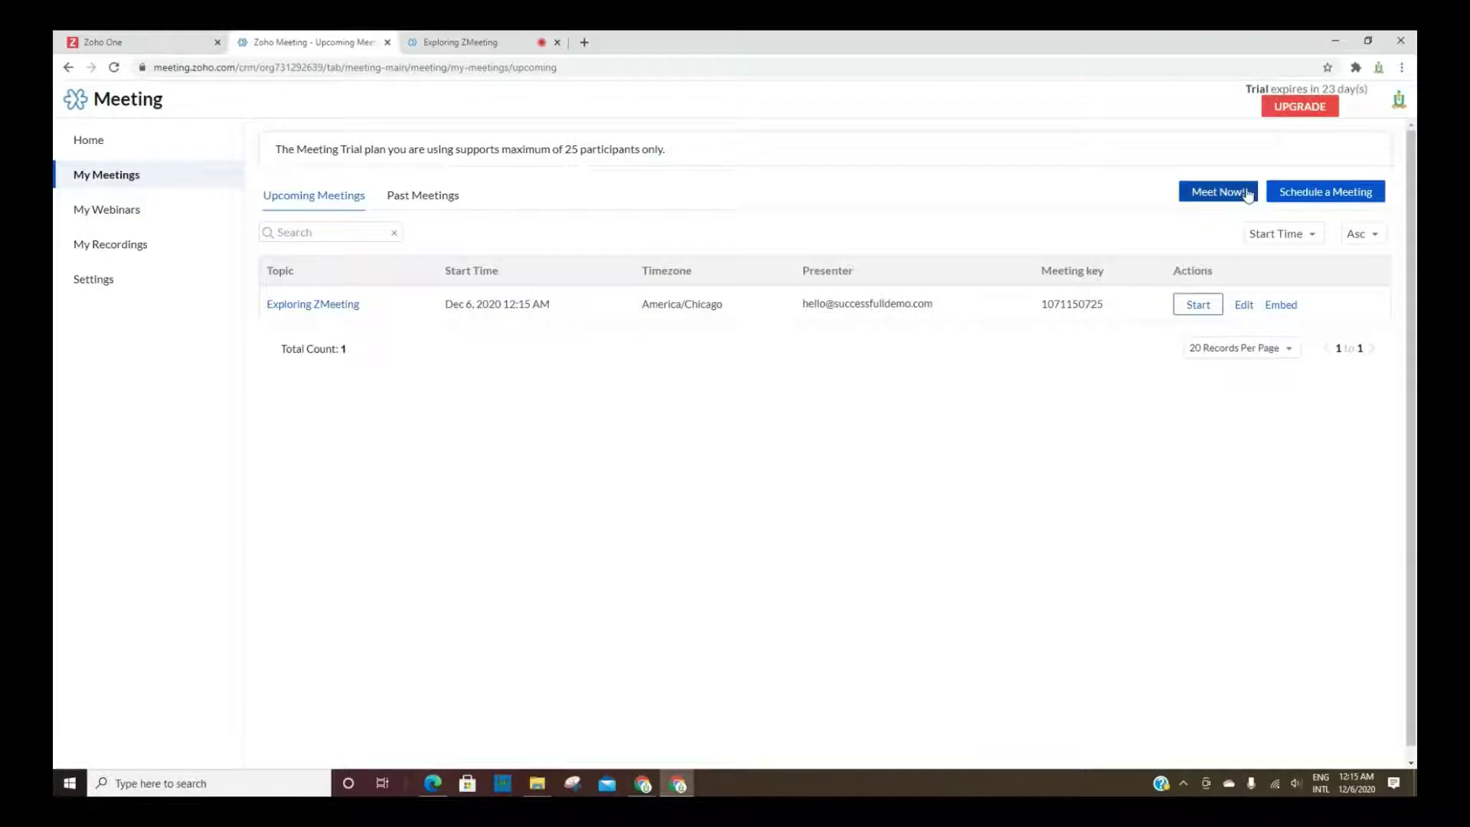
Start scheduling a new webinar titled "Test Webinar" and set its date to 12/31/2020.
{"action": "left_click", "coordinate": [108, 209]}
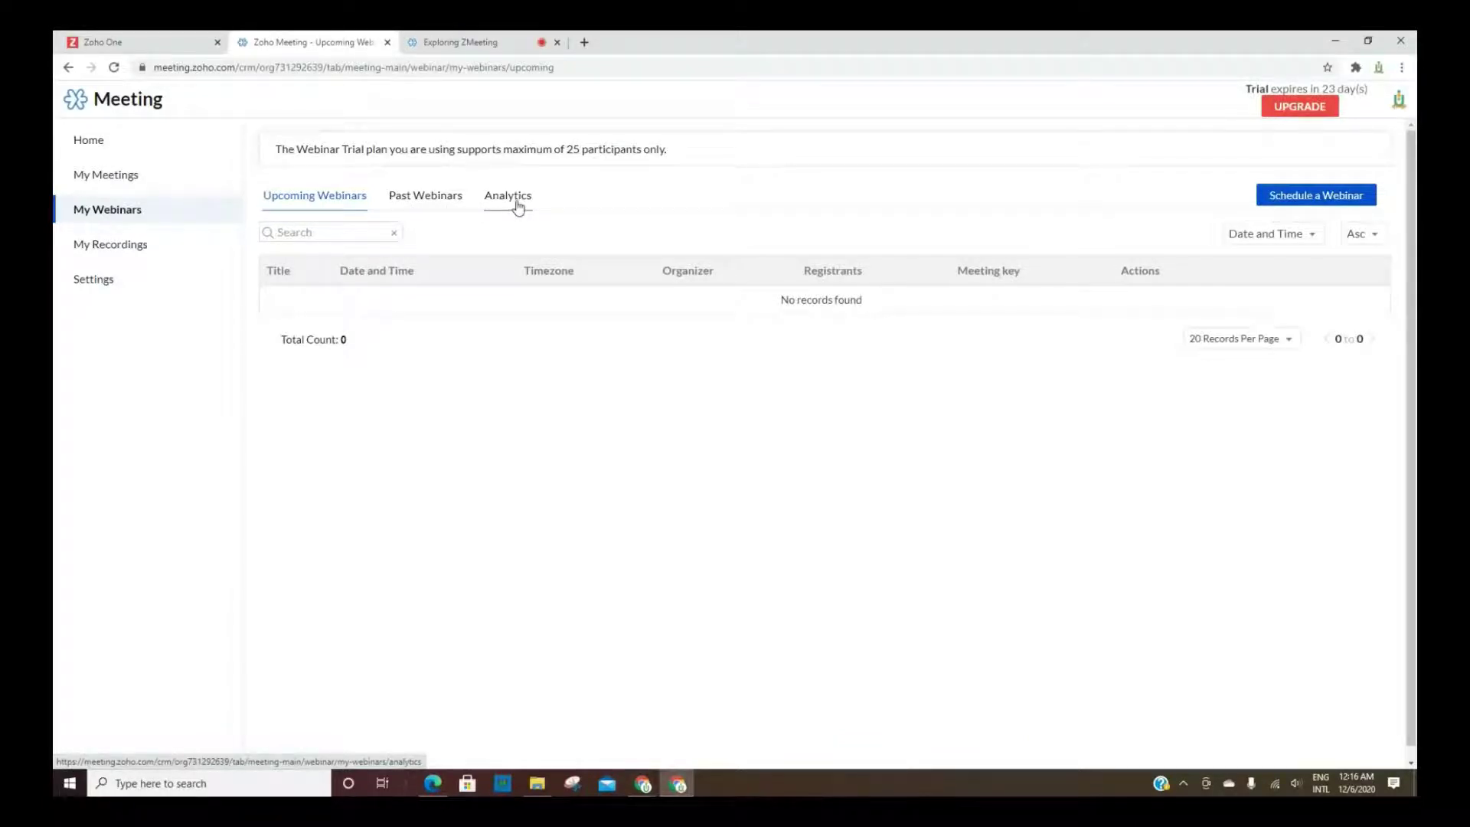
{"action": "left_click", "coordinate": [1299, 198]}
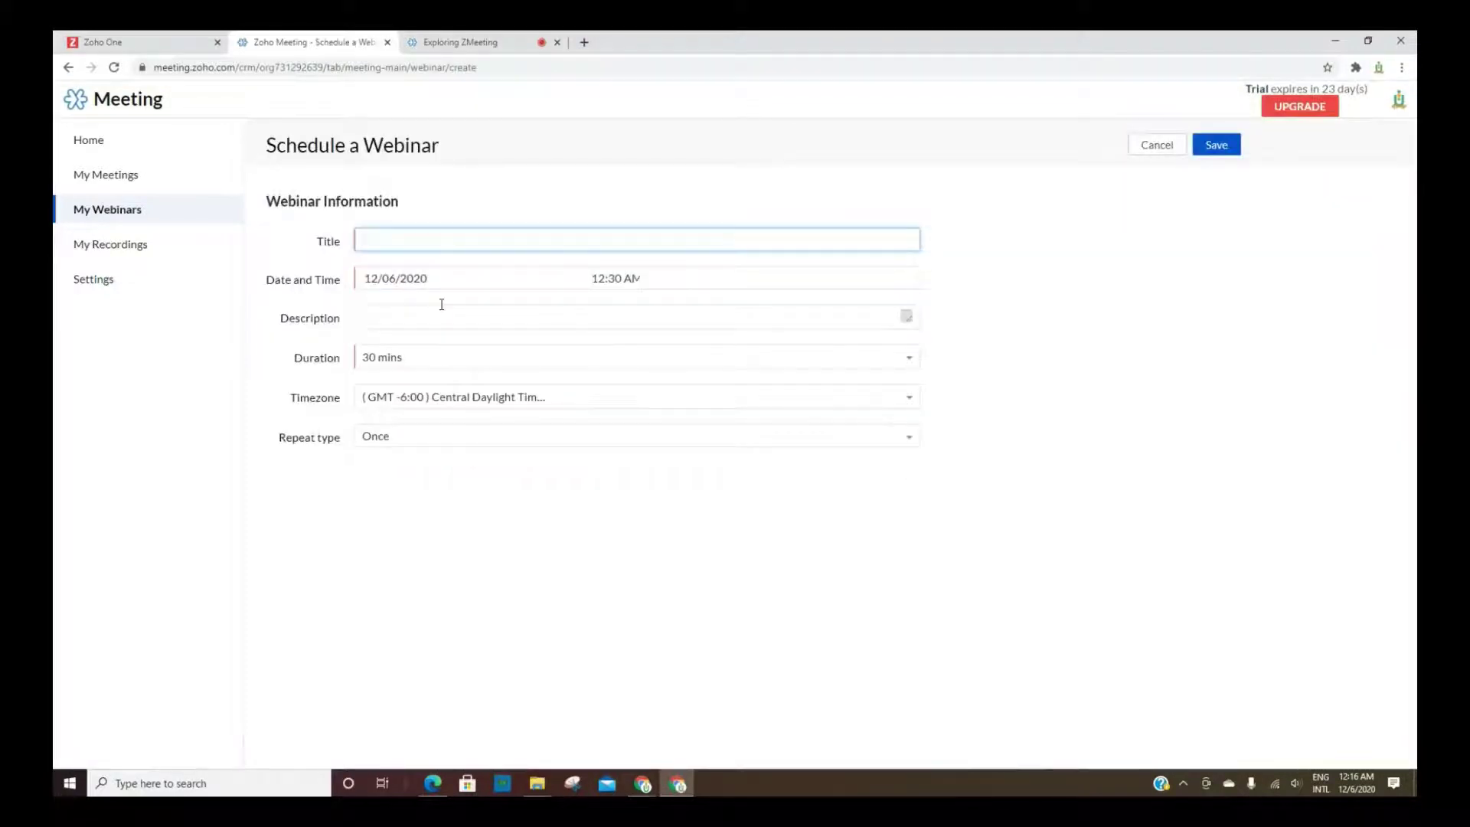
{"action": "type", "text": "Test Webinar"}
{"action": "left_click", "coordinate": [386, 277]}
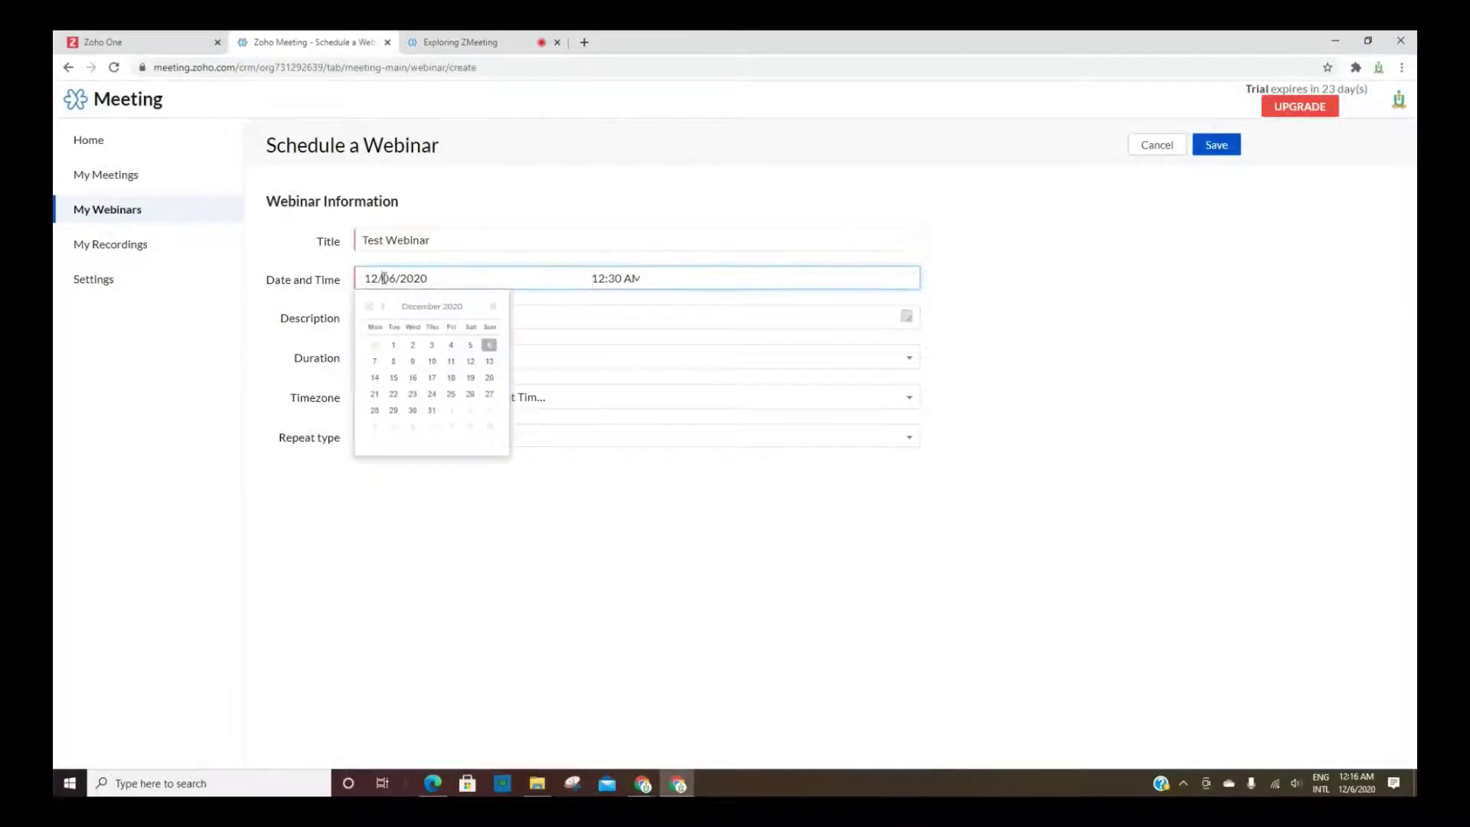
{"action": "left_click", "coordinate": [430, 411]}
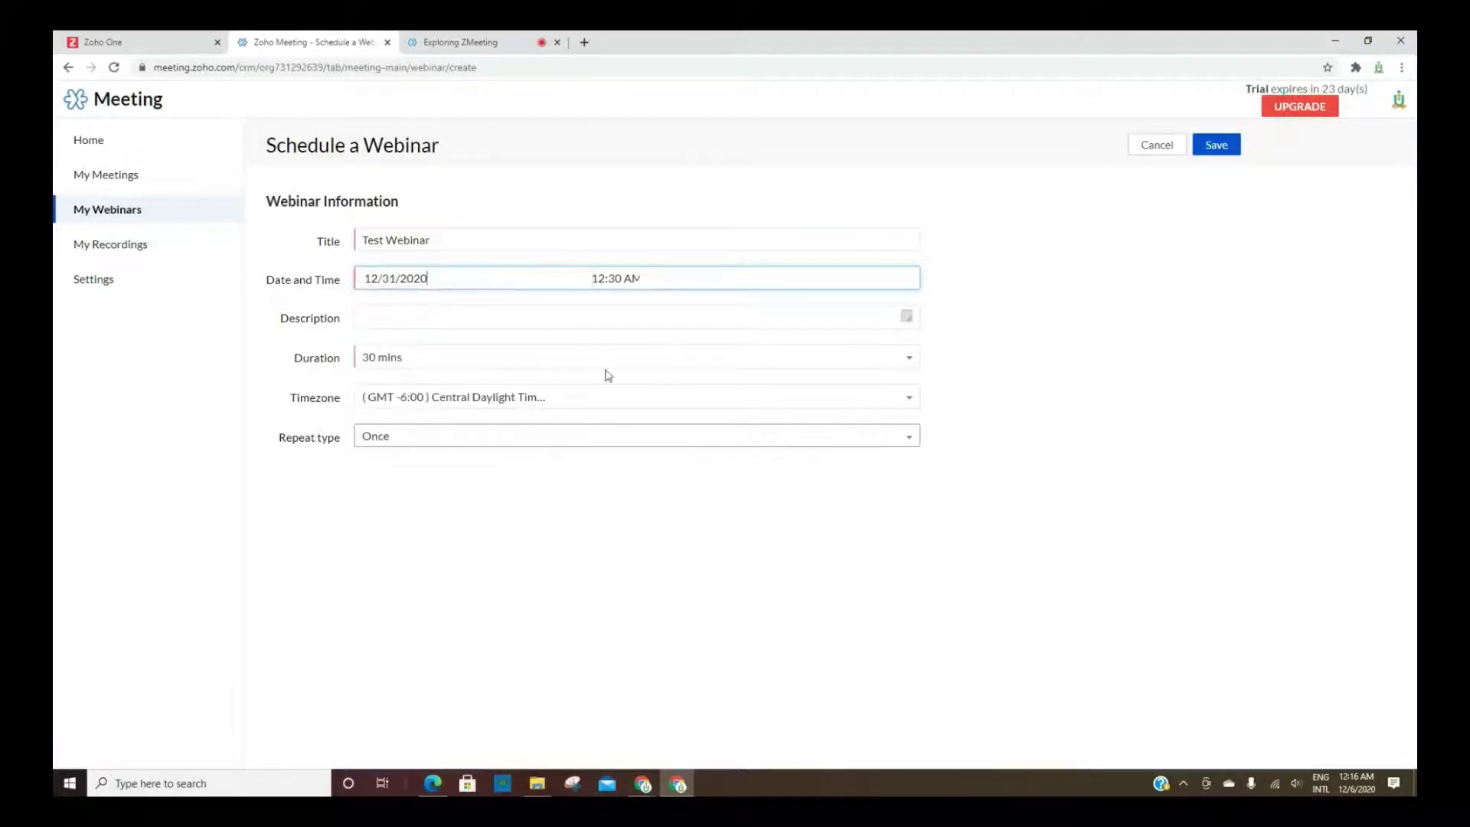
Enter "Testing" as the webinar description, keep the repeat type as Once, and save the webinar.
{"action": "left_click", "coordinate": [387, 324]}
{"action": "type", "text": "Testing"}
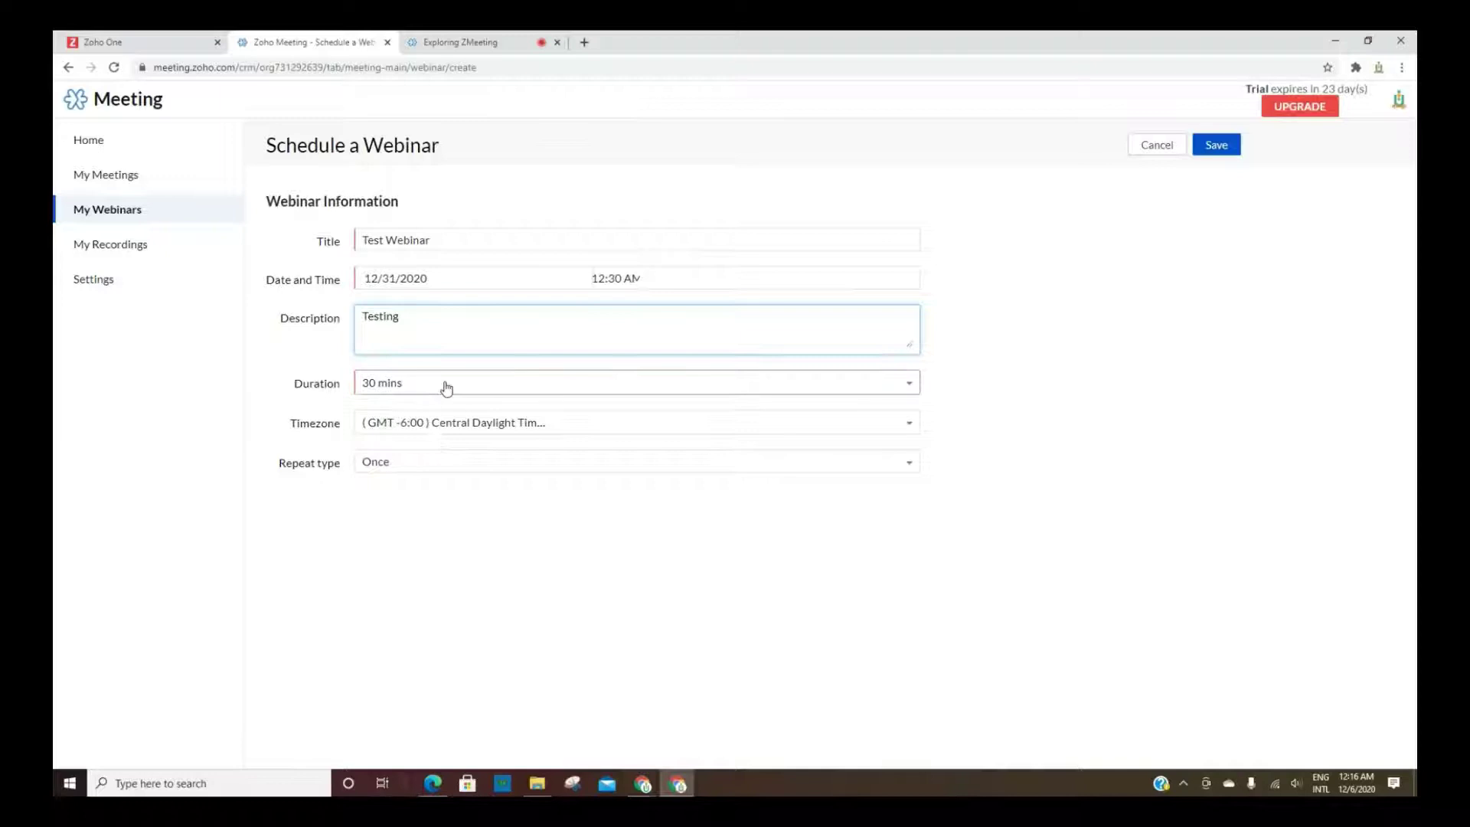
{"action": "left_click", "coordinate": [509, 430]}
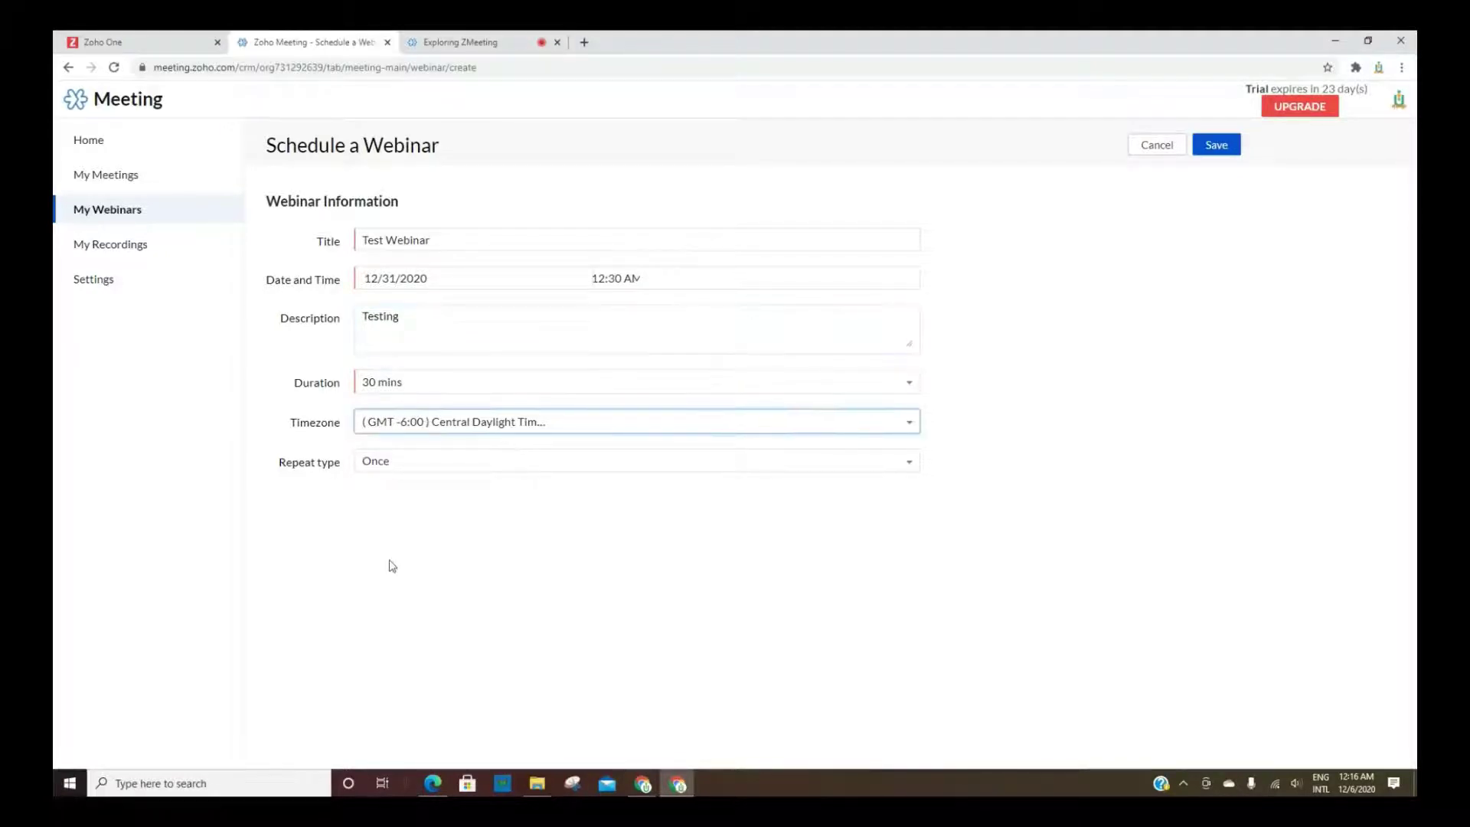
{"action": "left_click", "coordinate": [1024, 505]}
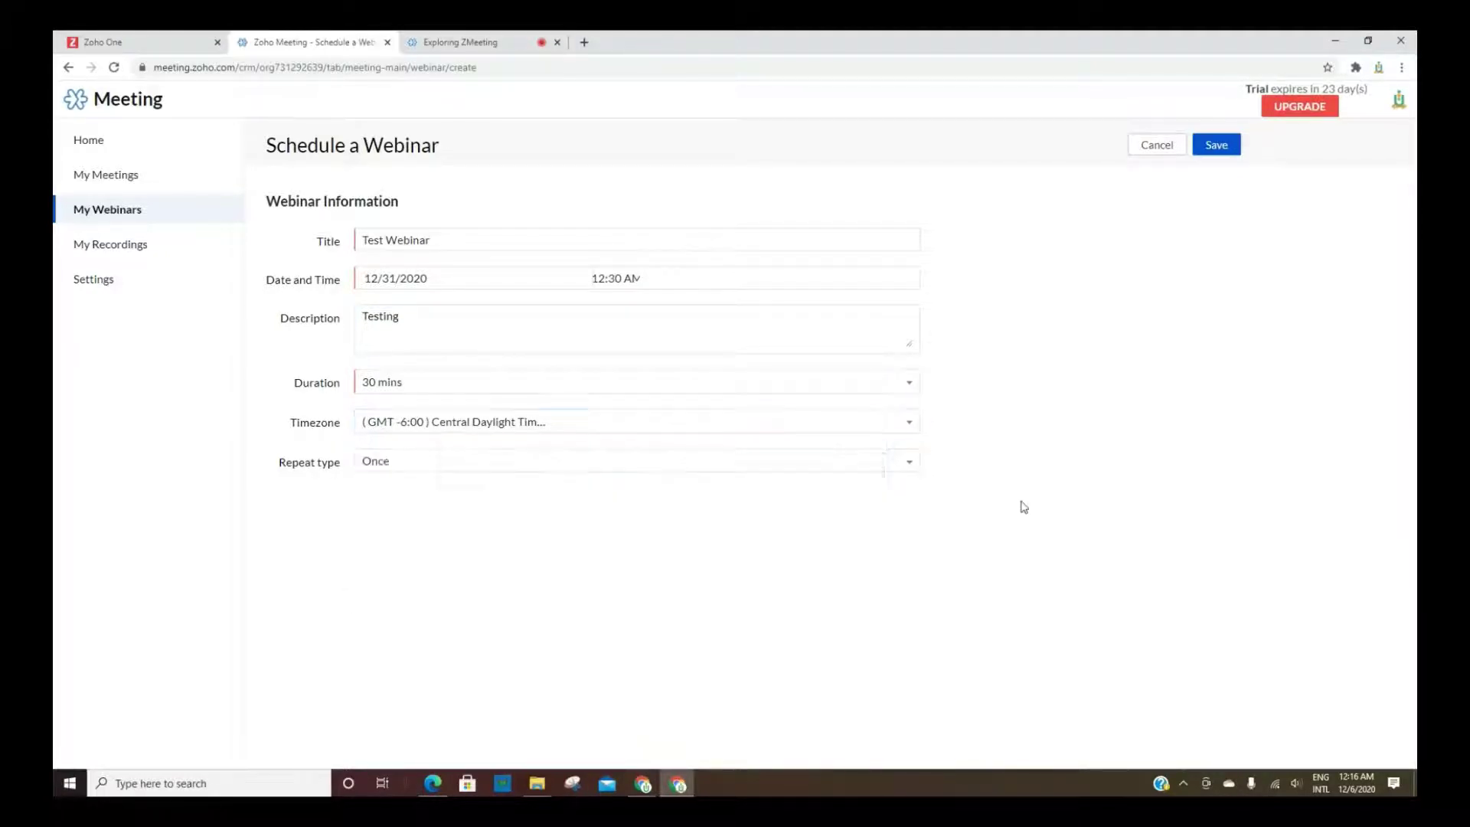
{"action": "left_click", "coordinate": [463, 467]}
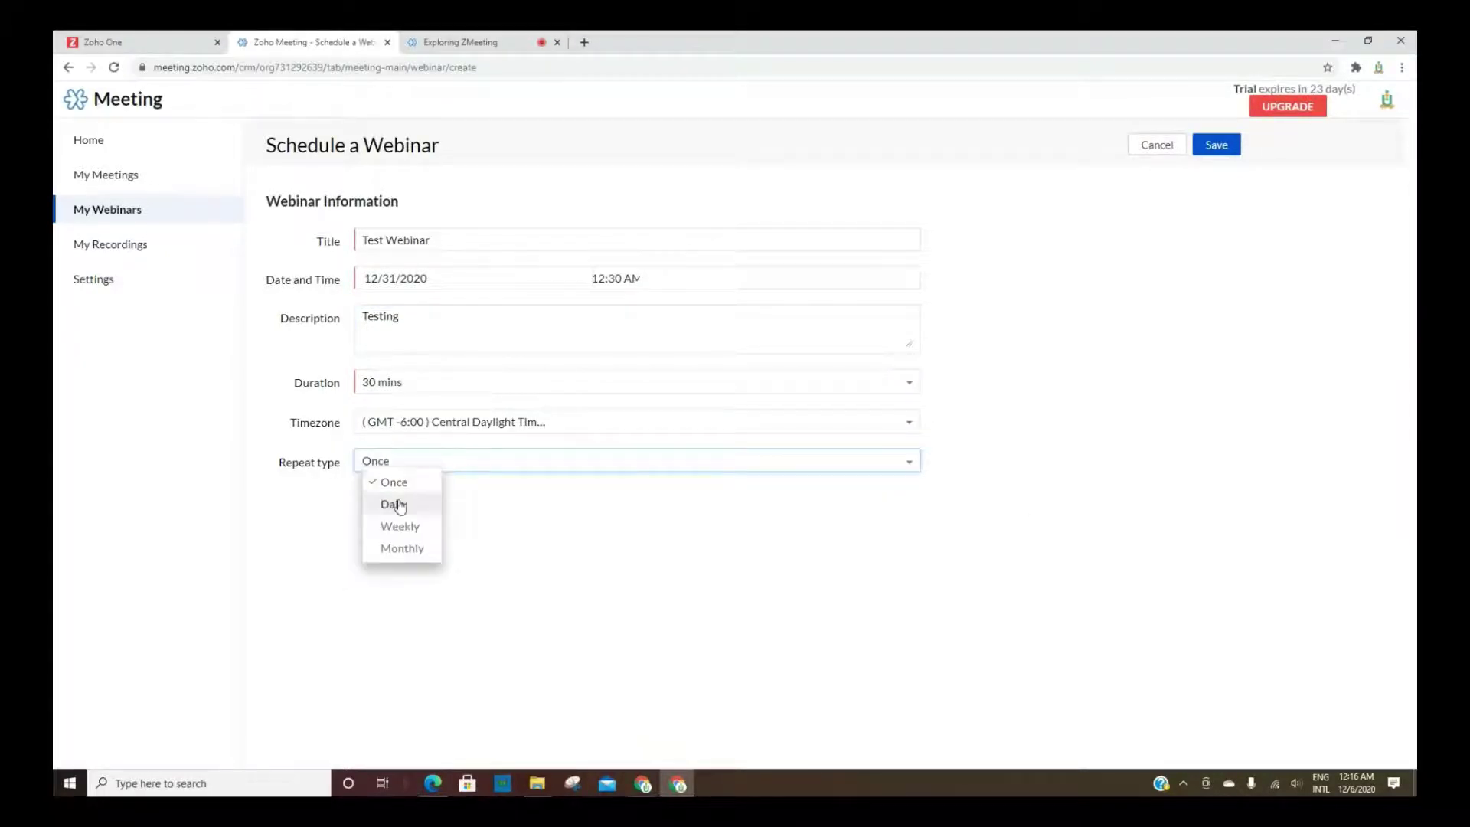
{"action": "left_click", "coordinate": [1216, 144]}
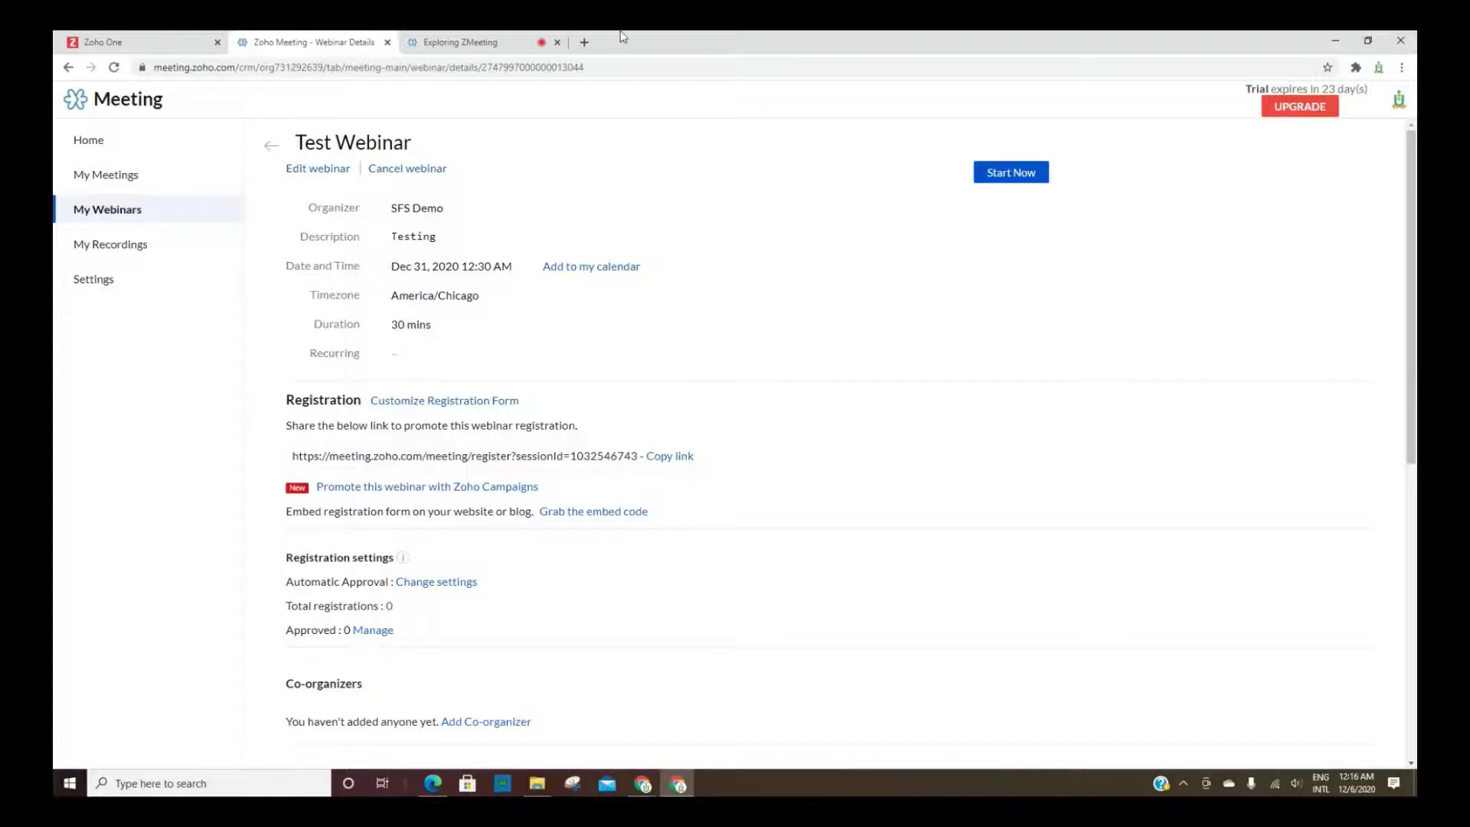
Go to successfullsolutions.com/online-learning in a new browser tab.
{"action": "left_click", "coordinate": [583, 43]}
{"action": "type", "text": "su"}
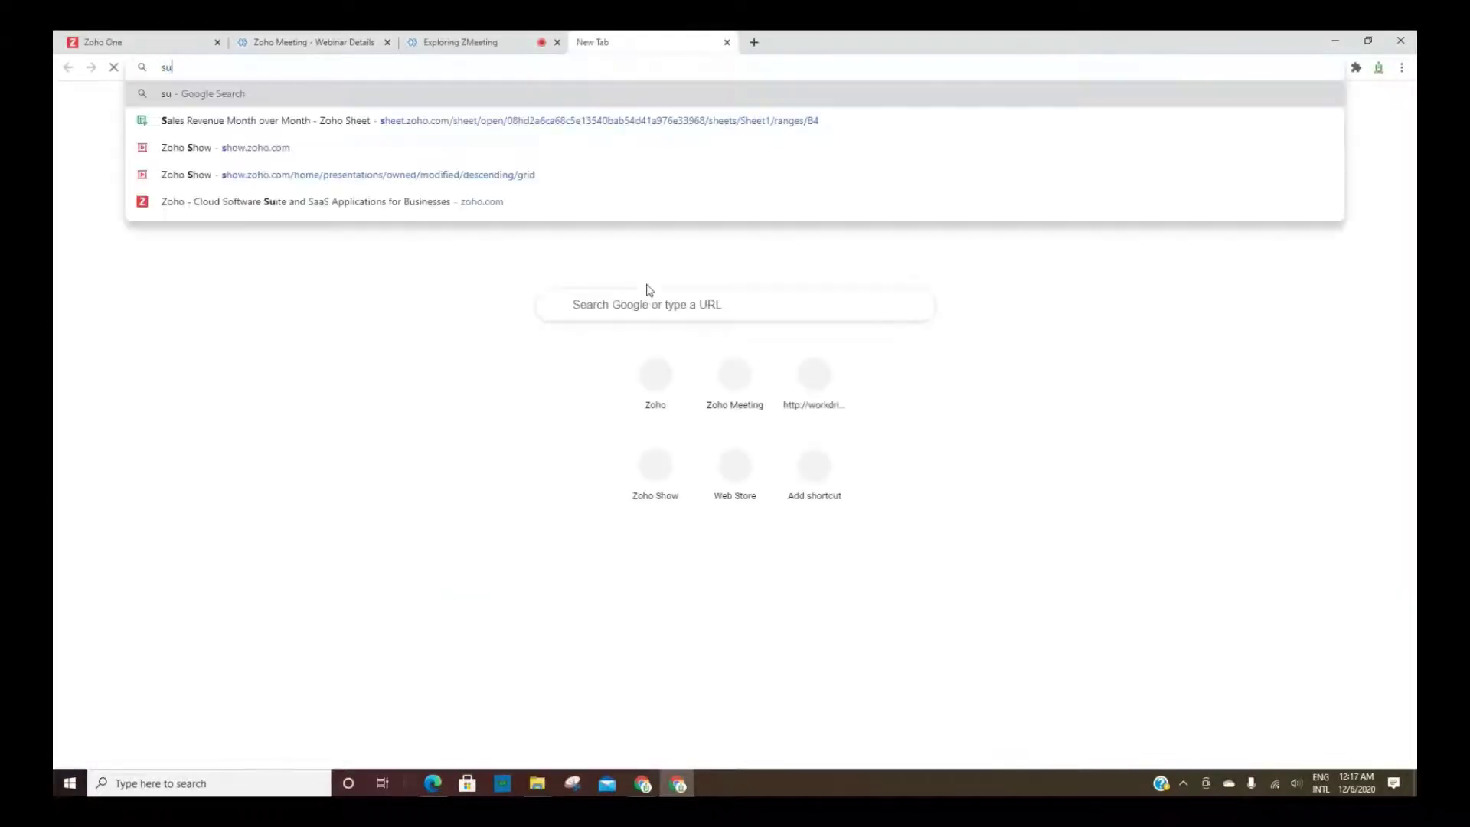
{"action": "type", "text": "ccessfullsolut"}
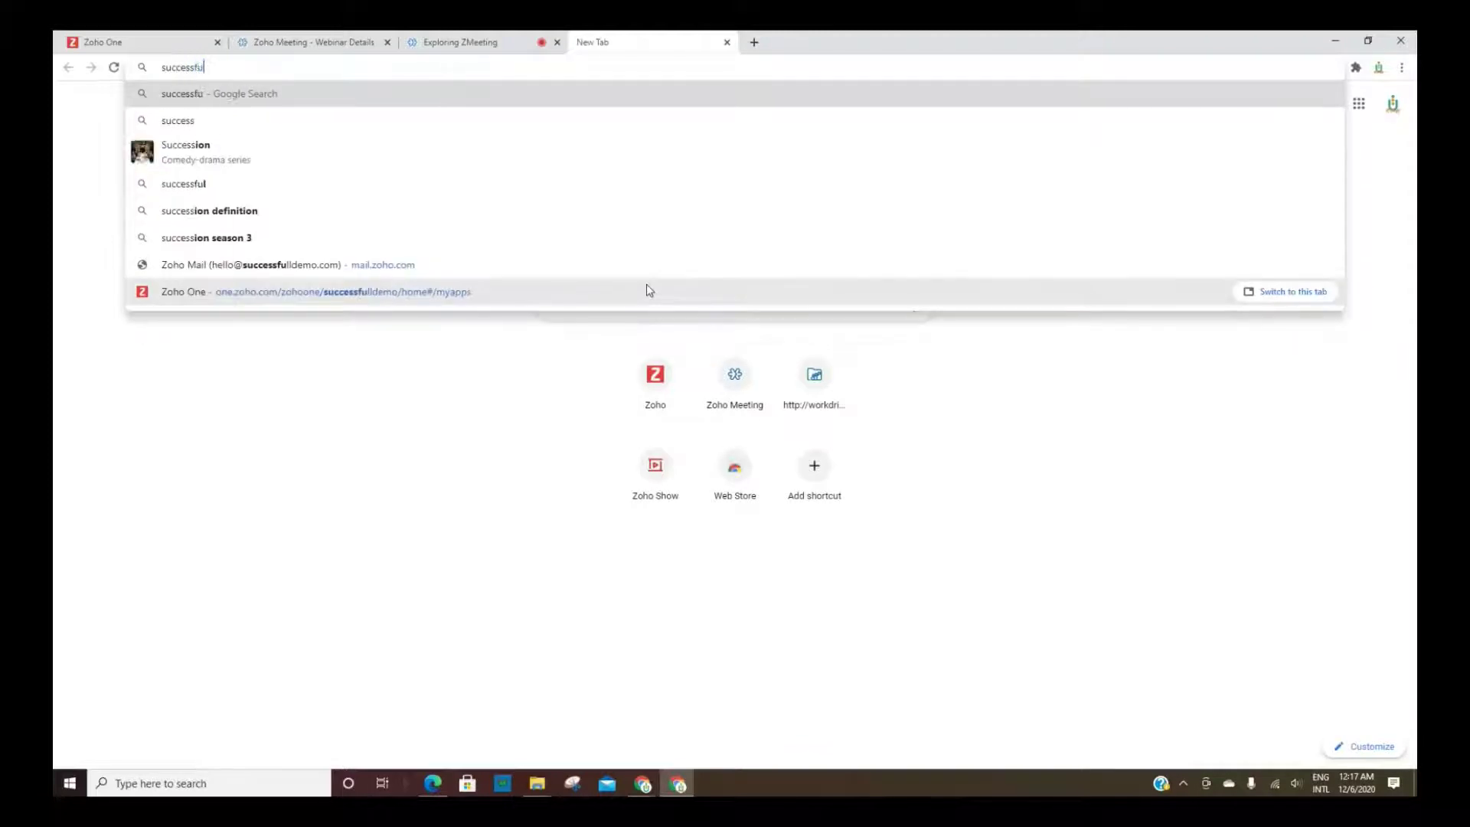
{"action": "type", "text": "ions.com/"}
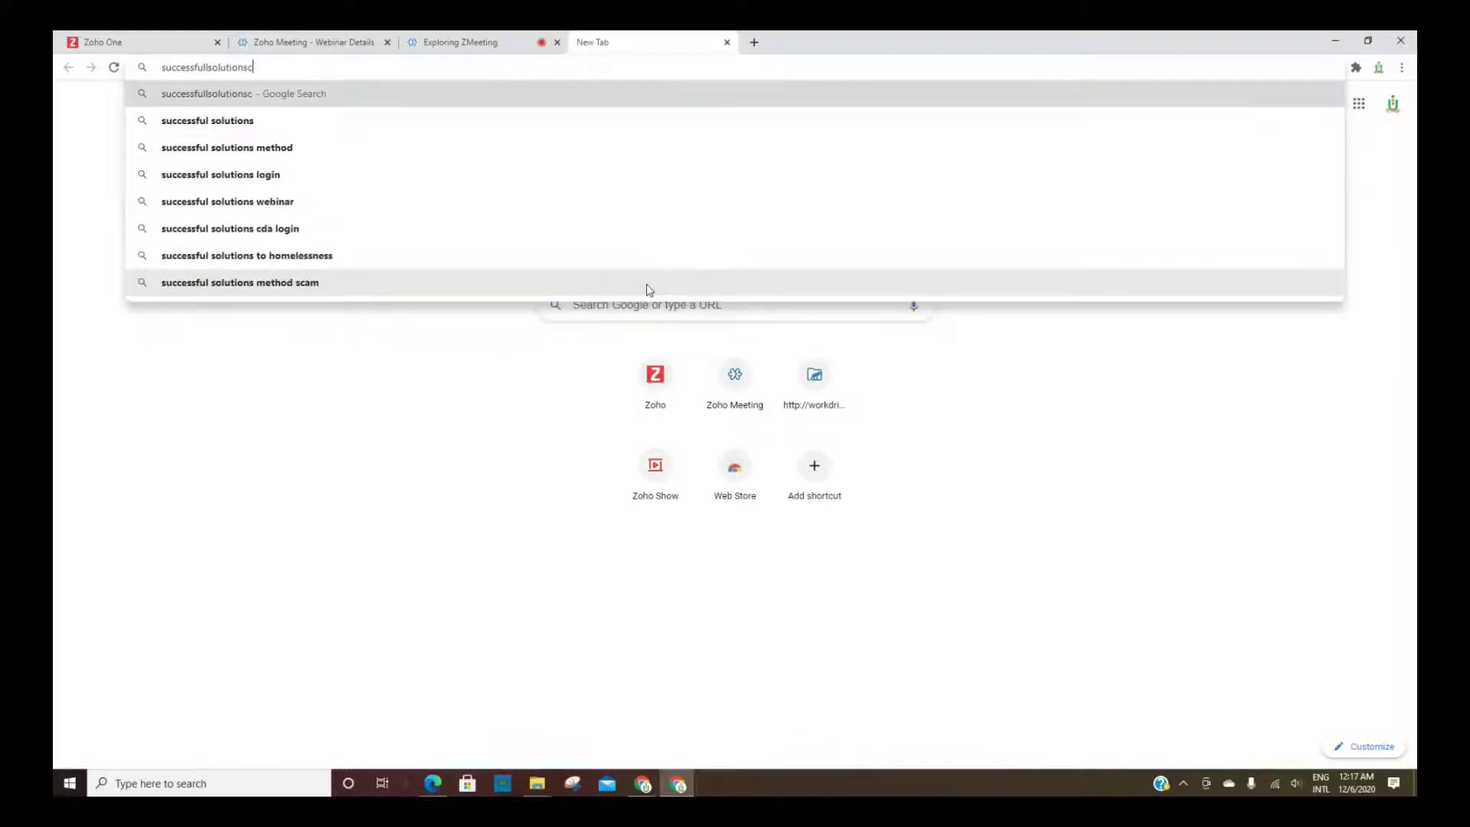
{"action": "type", "text": "onlin"}
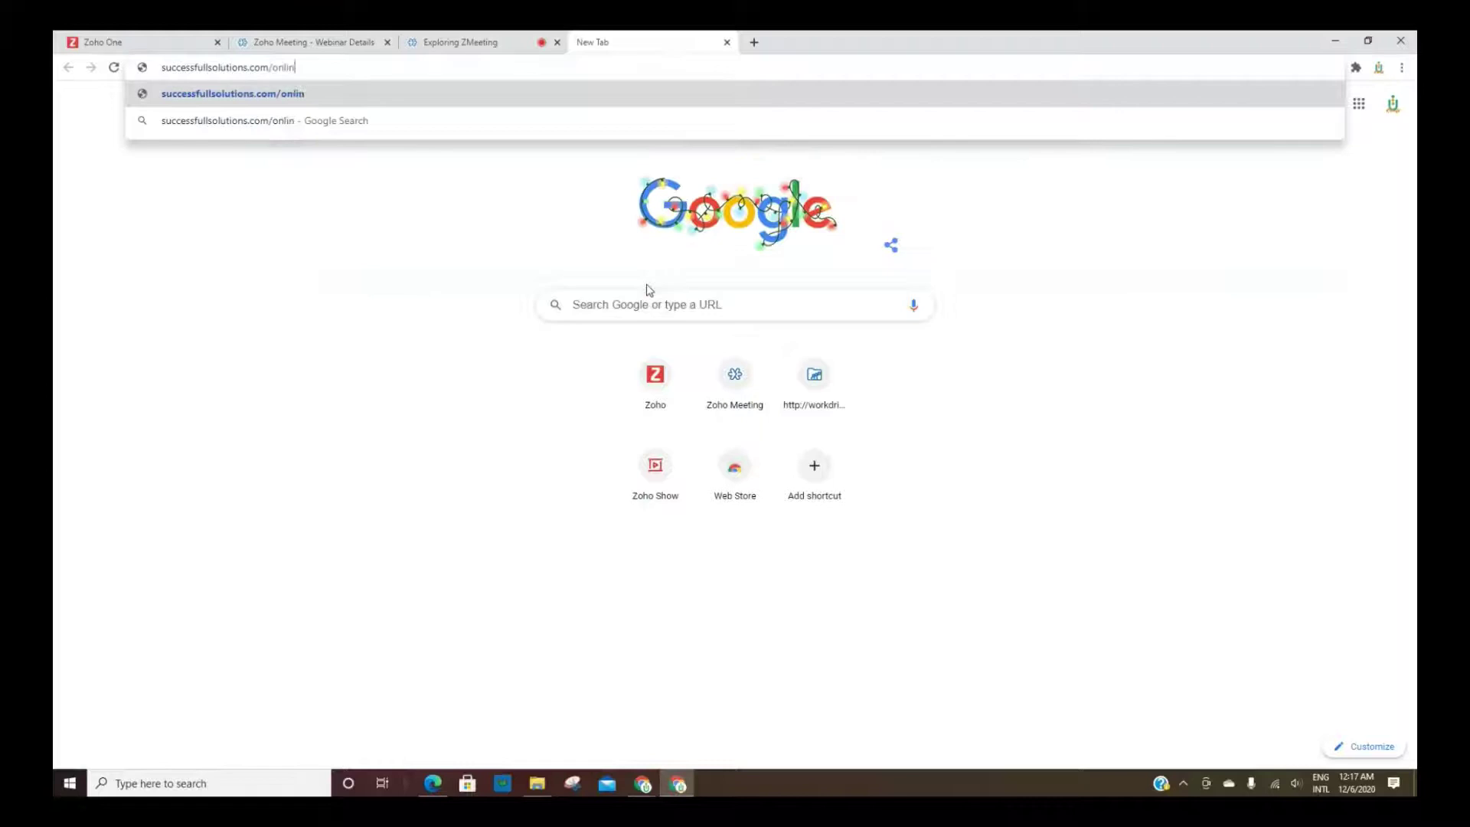
{"action": "type", "text": "e-learning"}
{"action": "key", "text": "Return"}
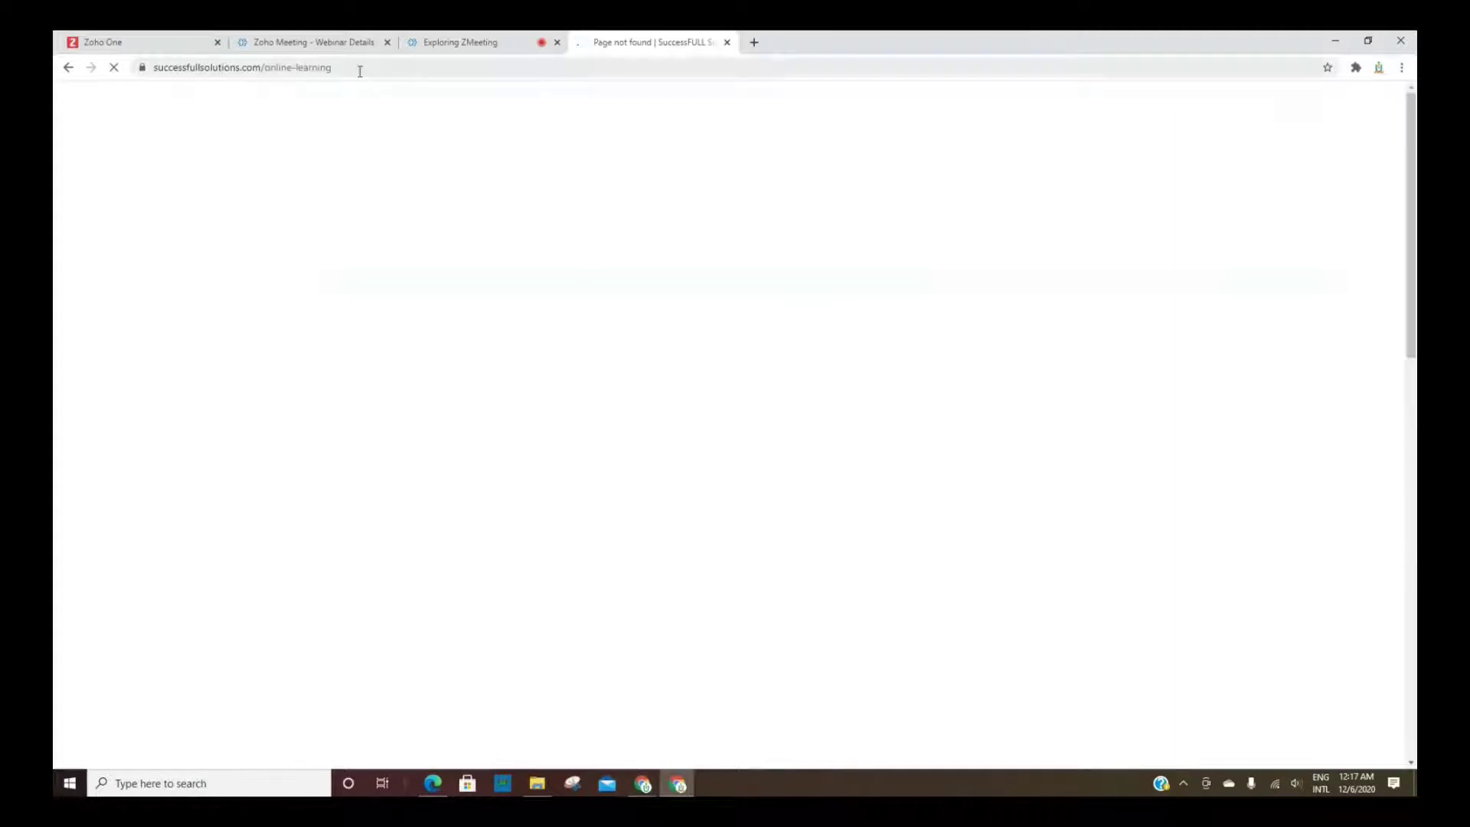
Open the site's Online Learning page and examine its live training, upcoming presentations and past presentations.
{"action": "left_click", "coordinate": [368, 68]}
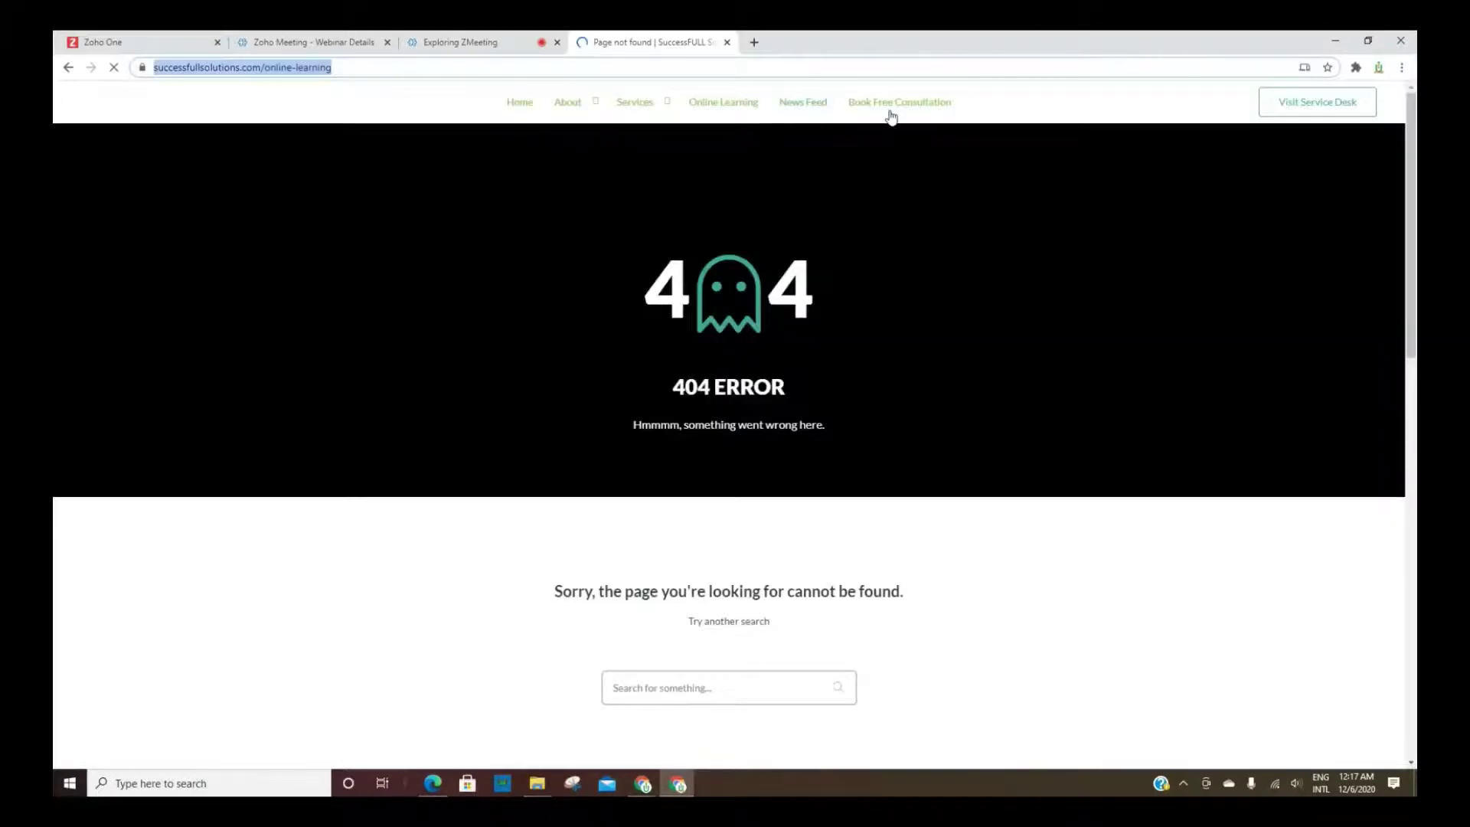
{"action": "left_click", "coordinate": [721, 104]}
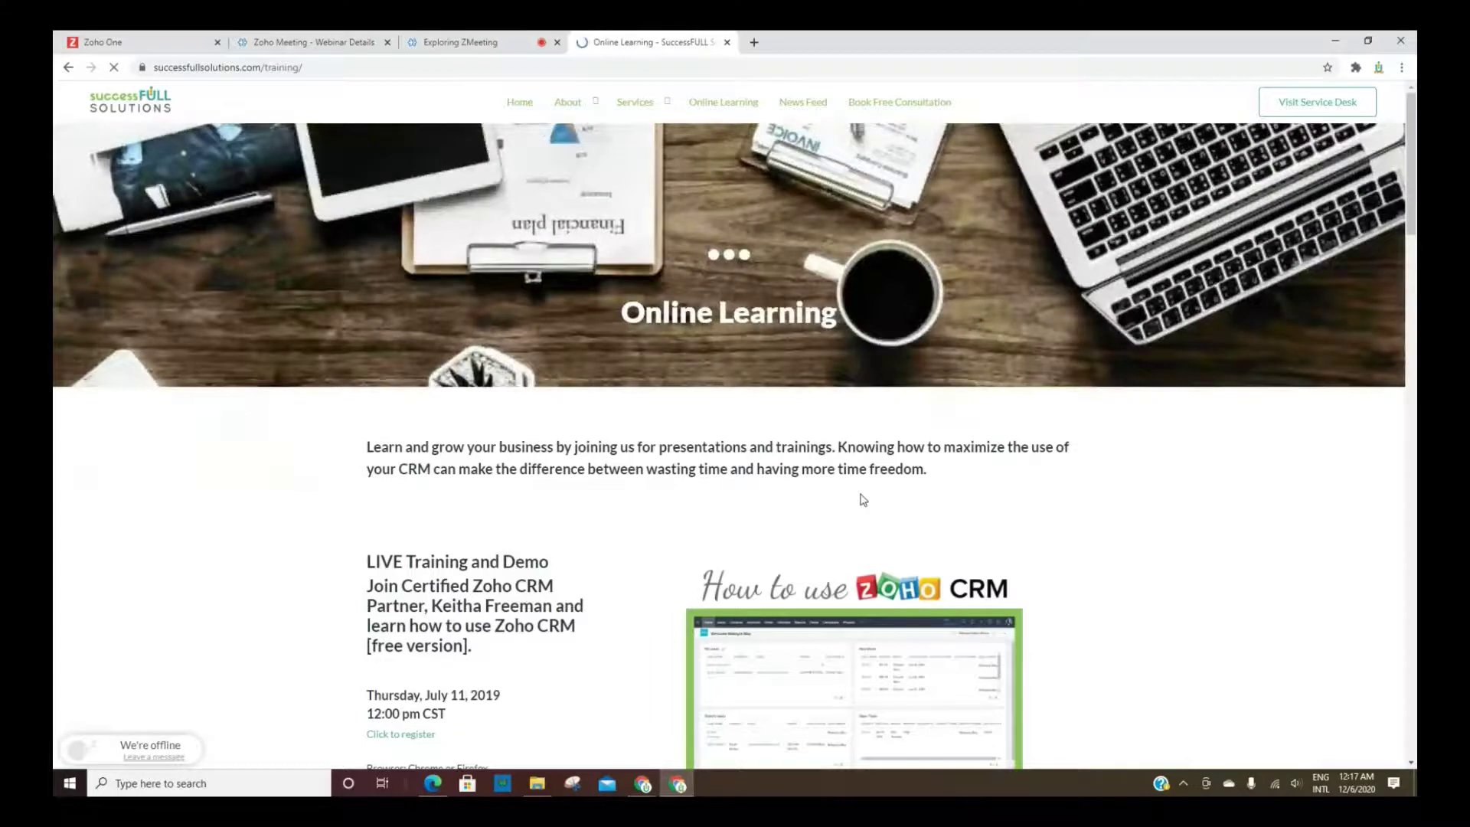
{"action": "scroll", "coordinate": [862, 499], "scroll_direction": "down", "scroll_amount": 3}
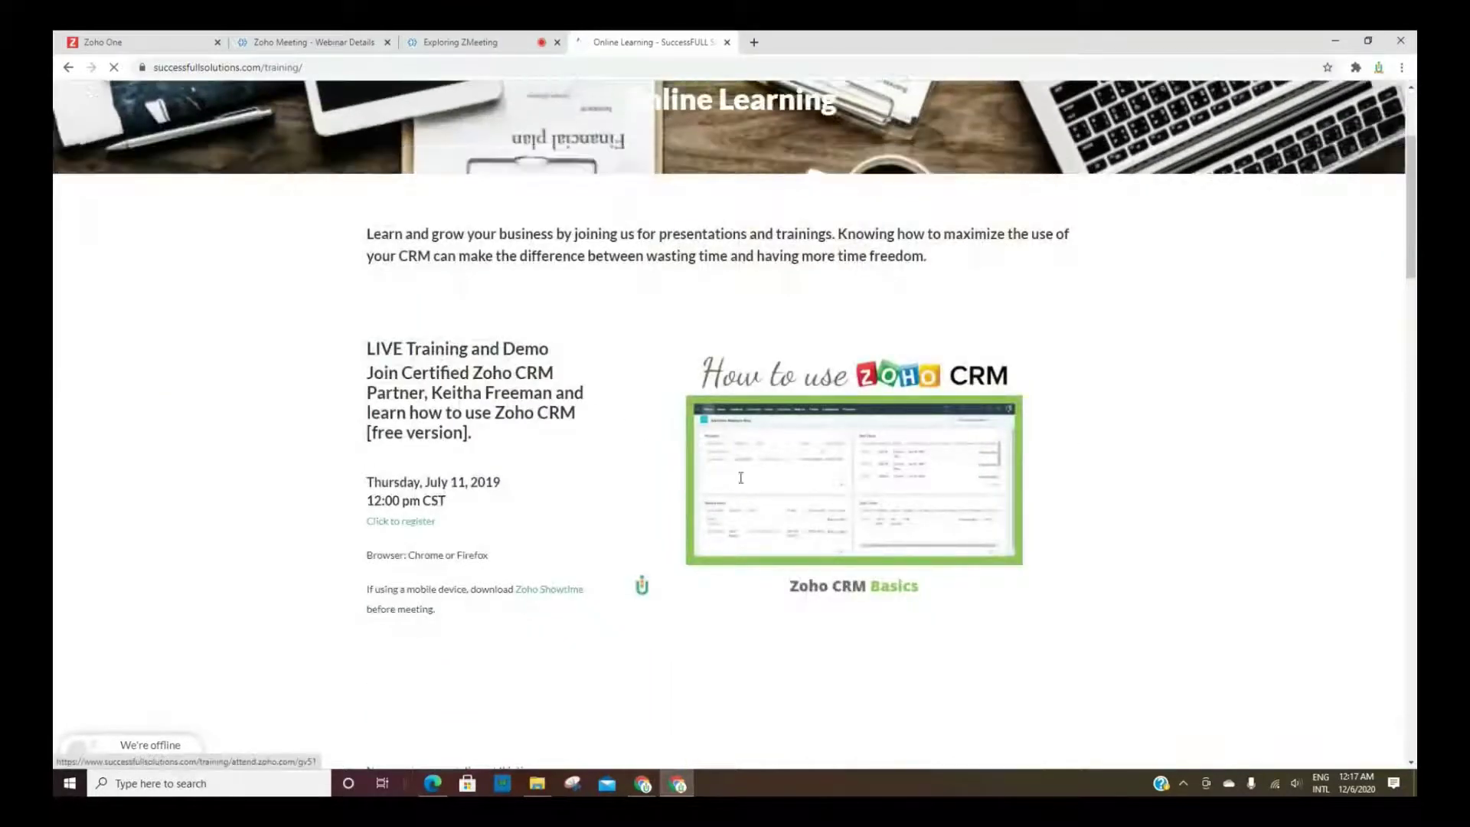
{"action": "scroll", "coordinate": [756, 493], "scroll_direction": "down", "scroll_amount": 5}
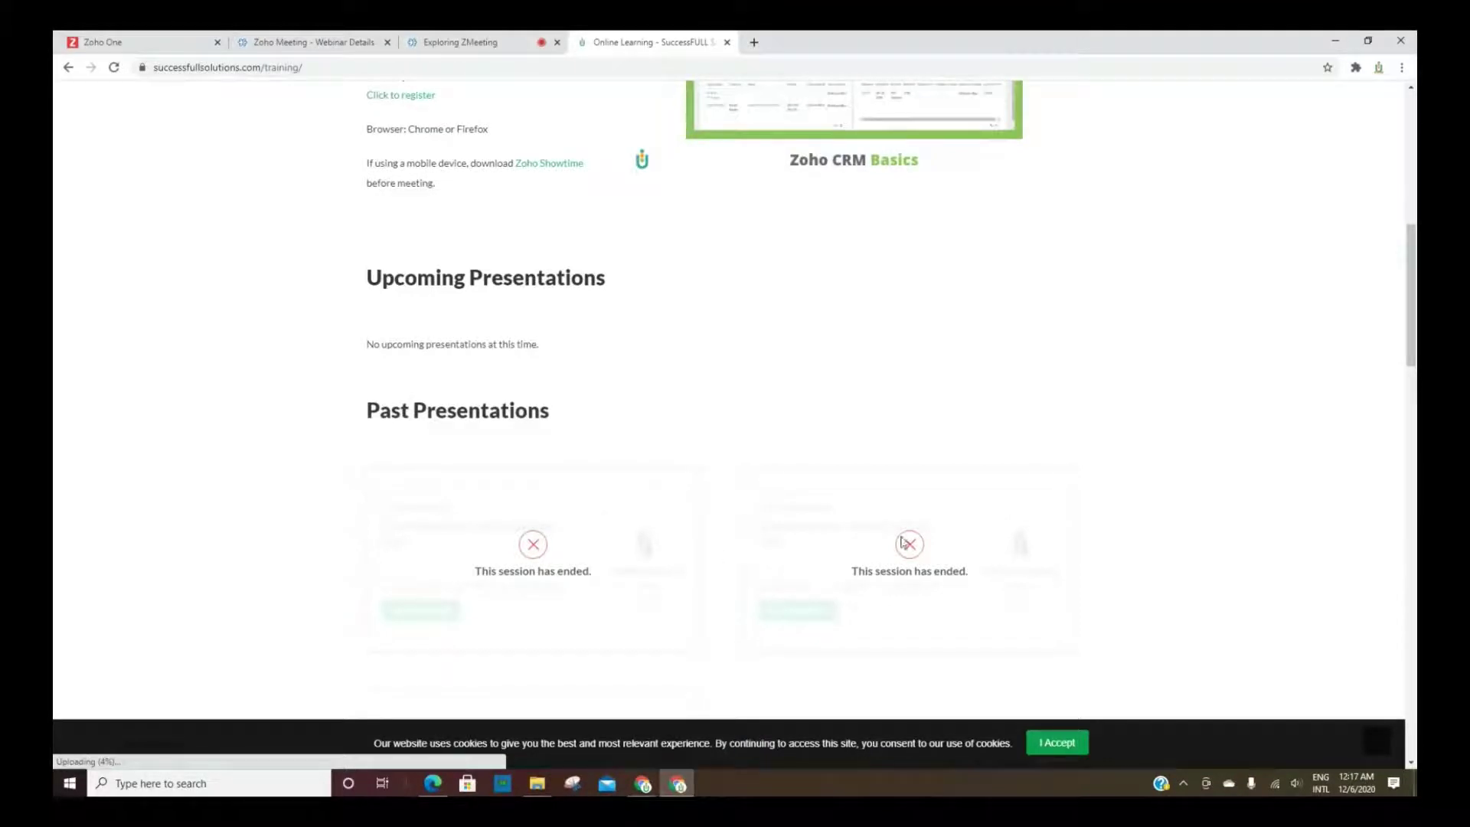
{"action": "scroll", "coordinate": [819, 570], "scroll_direction": "down", "scroll_amount": 2}
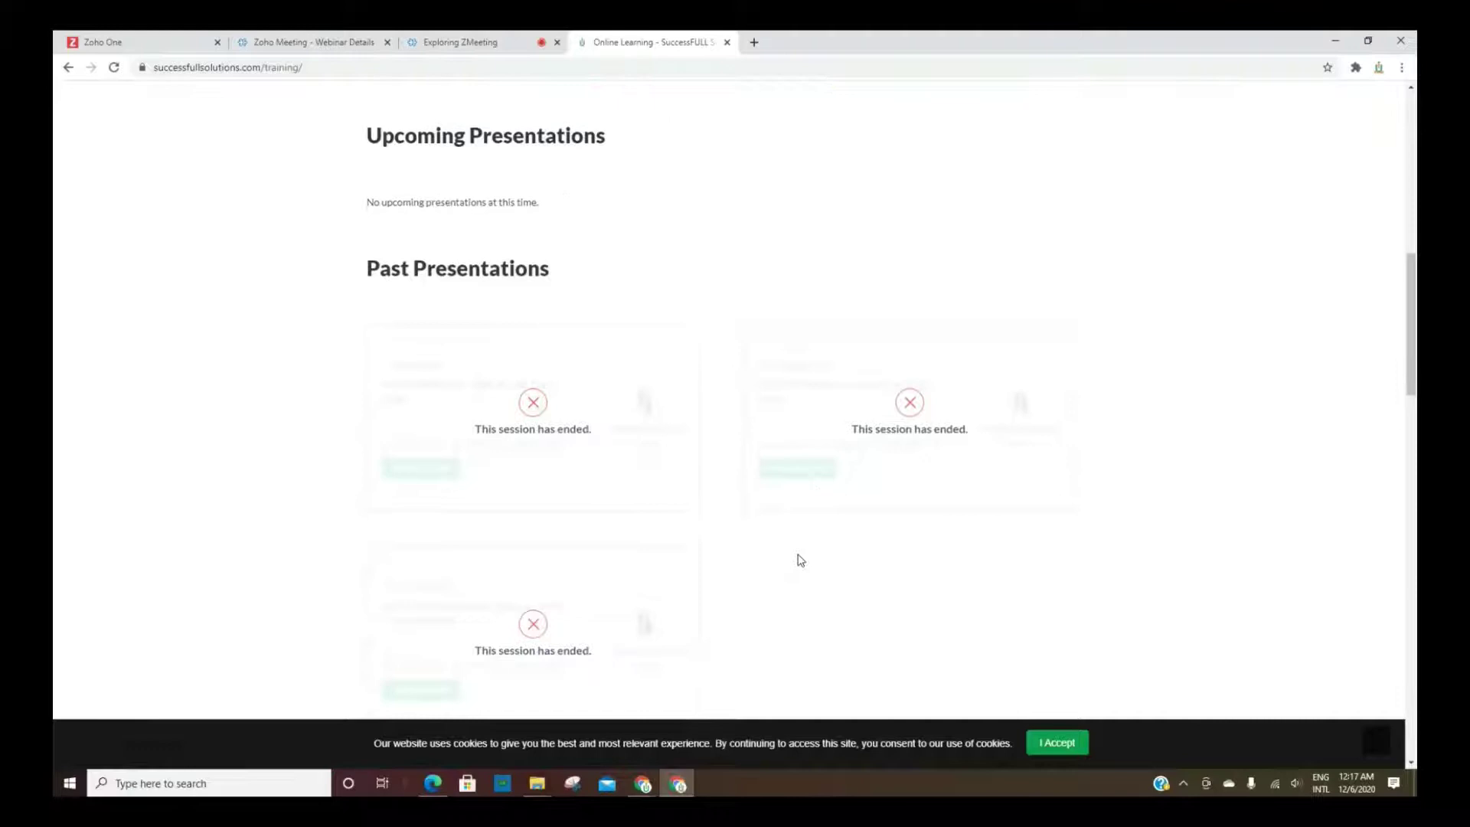
{"action": "scroll", "coordinate": [485, 541], "scroll_direction": "down", "scroll_amount": 1}
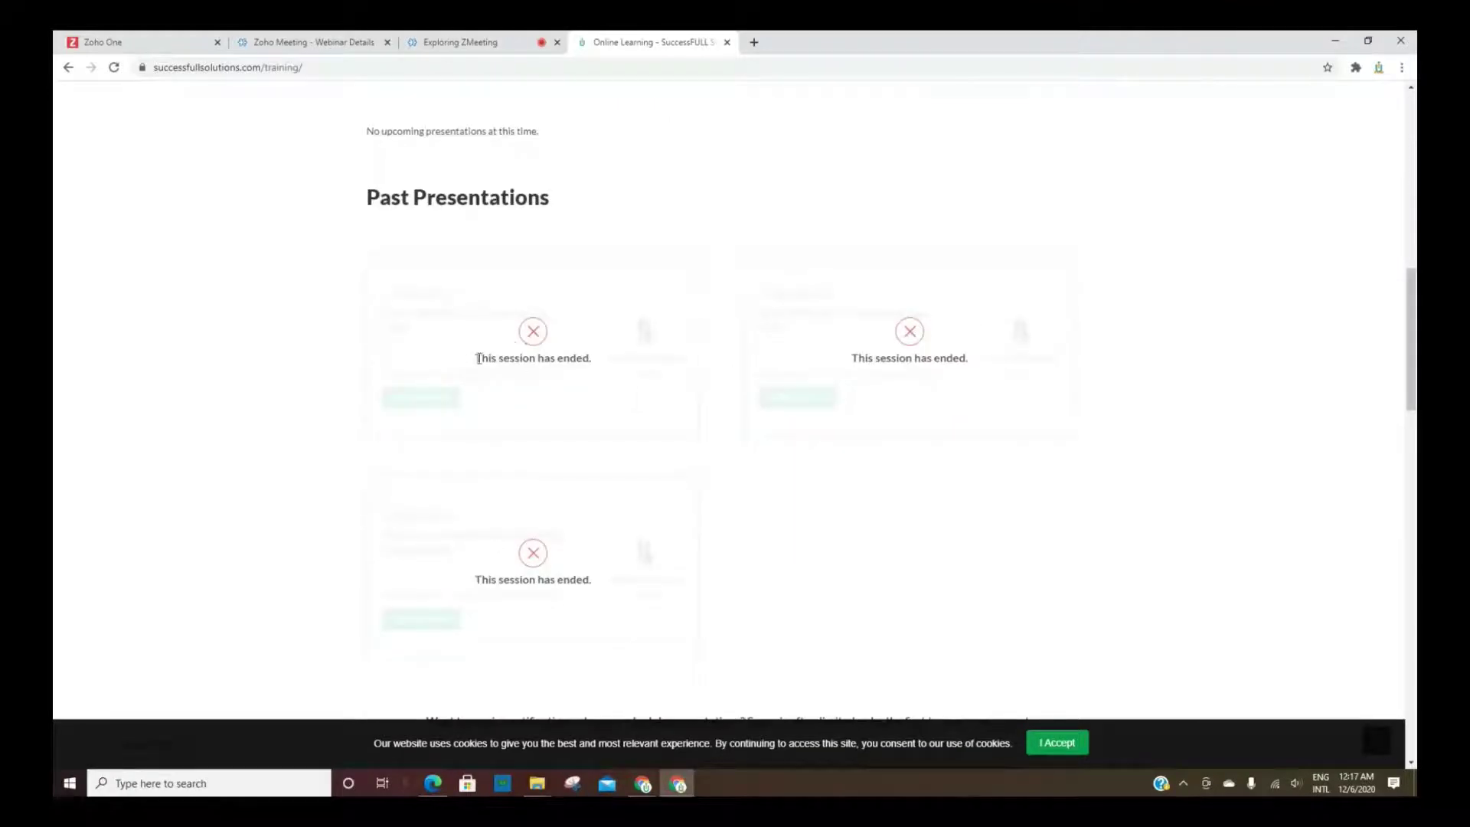
{"action": "scroll", "coordinate": [850, 502], "scroll_direction": "up", "scroll_amount": 3}
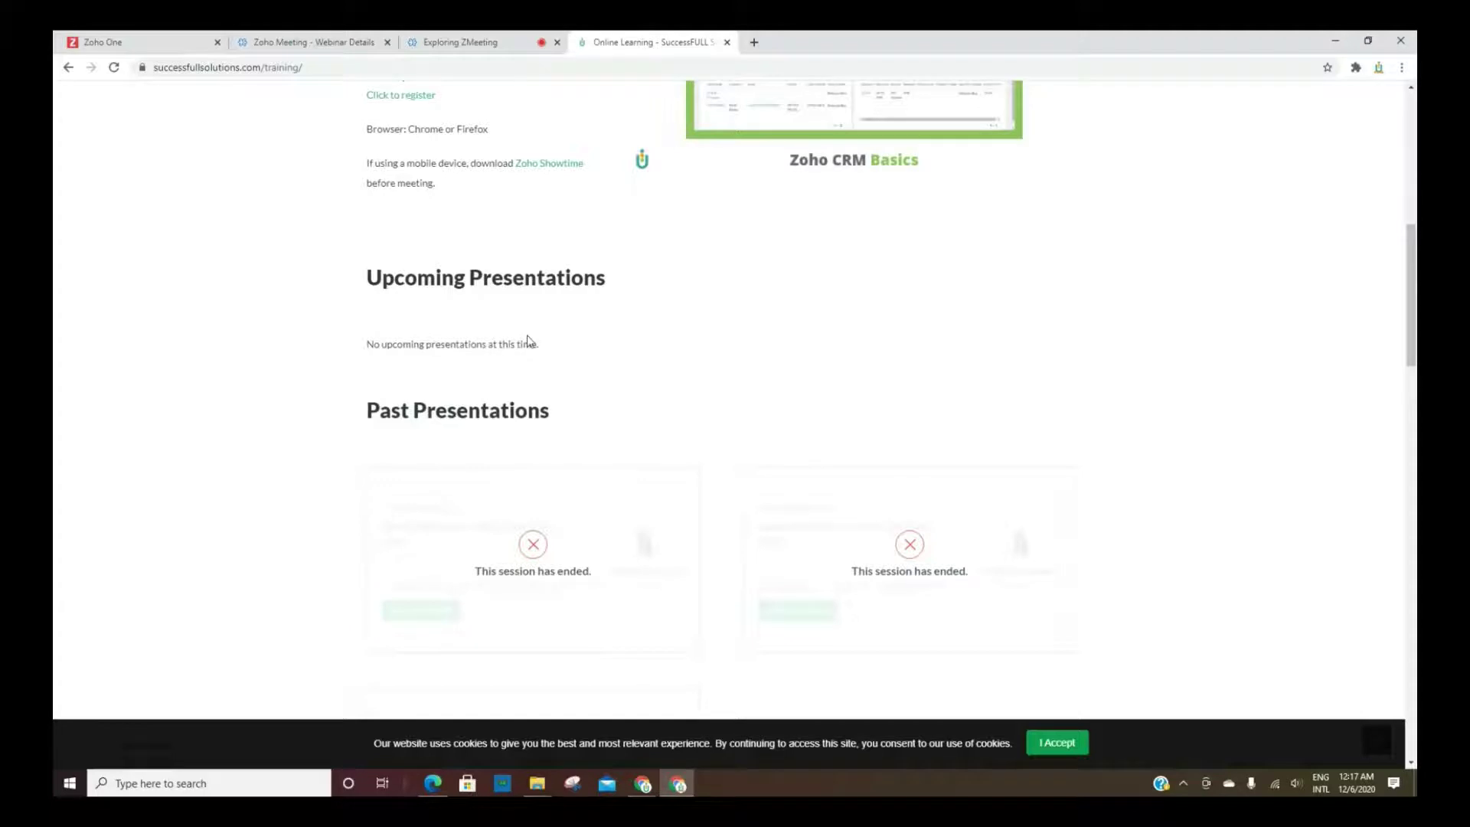
{"action": "scroll", "coordinate": [749, 412], "scroll_direction": "up", "scroll_amount": 3}
{"action": "scroll", "coordinate": [799, 483], "scroll_direction": "down", "scroll_amount": 5}
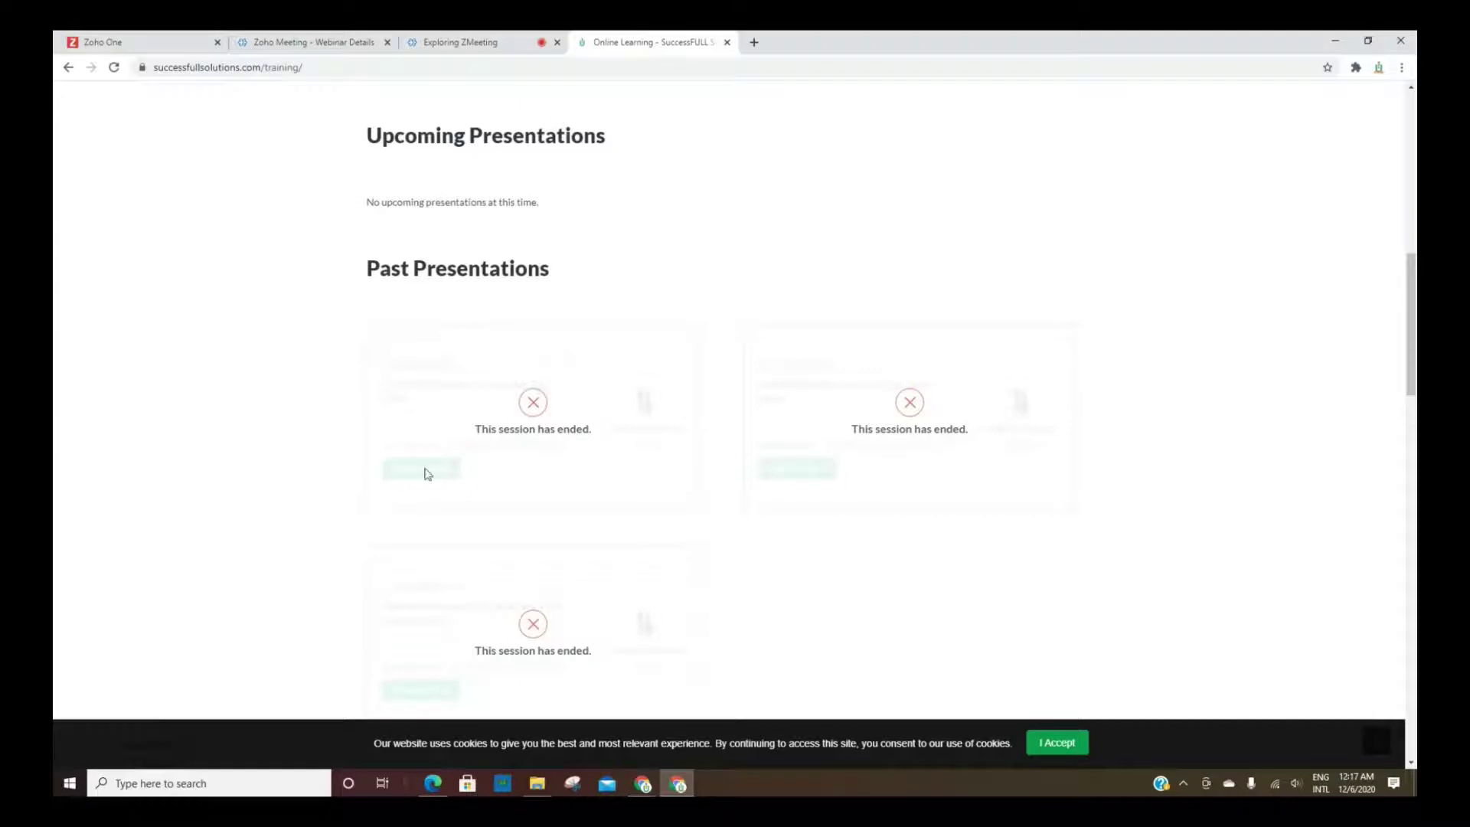
Return to the Test Webinar details and review its registration, co-organizer, poll, email, redirection and preference settings.
{"action": "left_click", "coordinate": [460, 43]}
{"action": "left_click", "coordinate": [377, 44]}
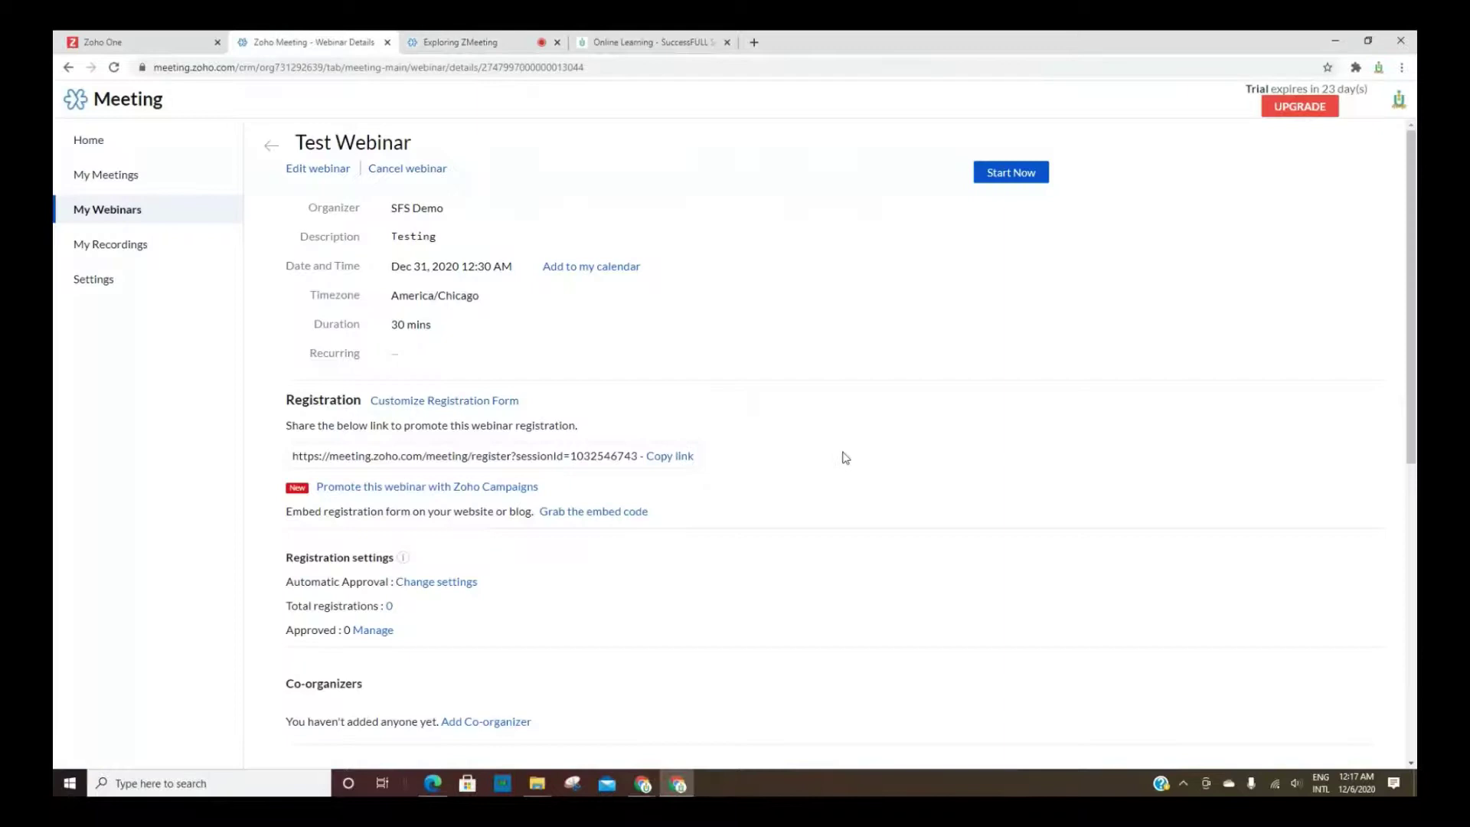
{"action": "scroll", "coordinate": [306, 467], "scroll_direction": "down", "scroll_amount": 2}
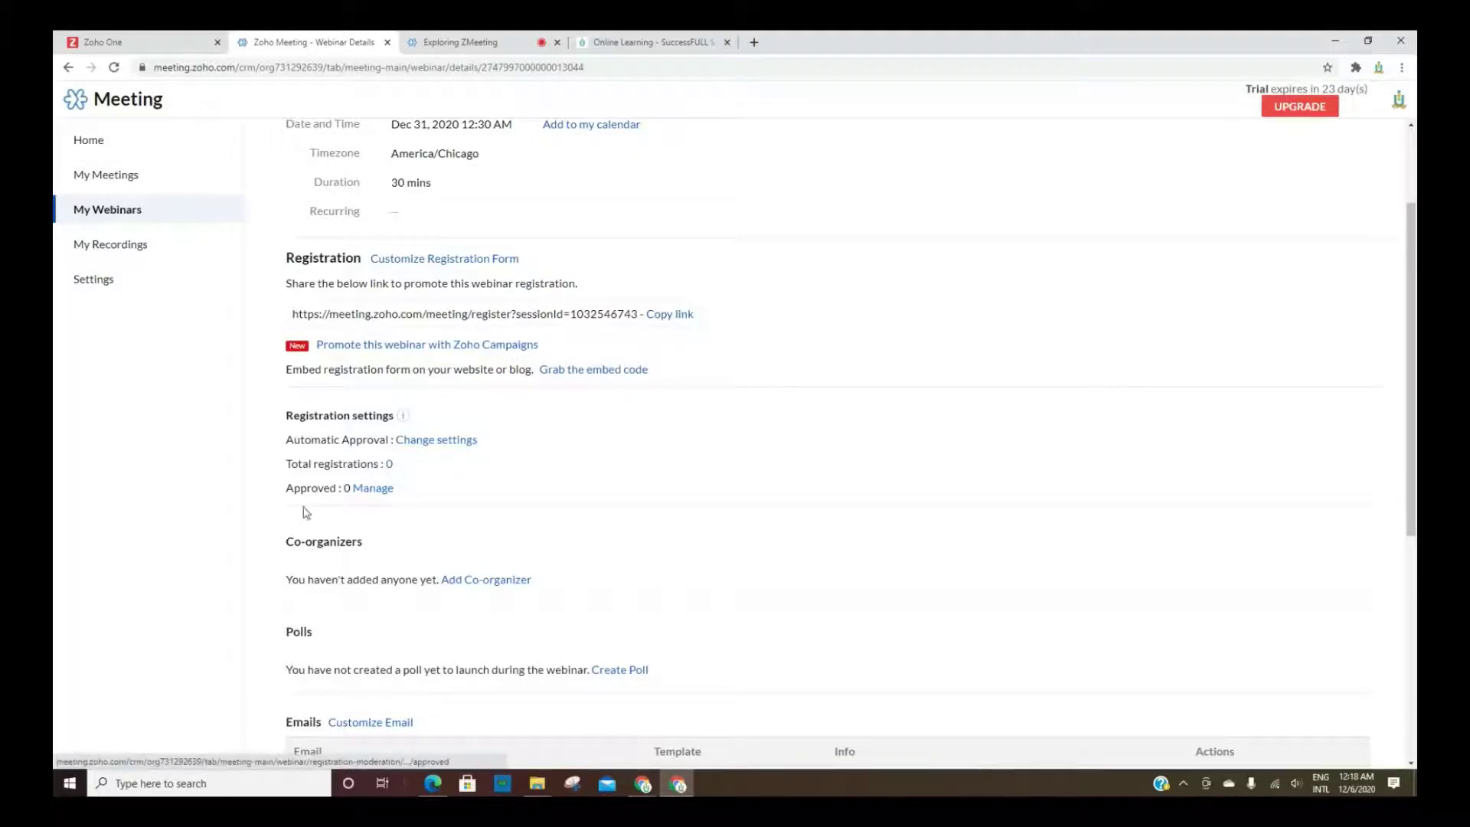
{"action": "scroll", "coordinate": [383, 521], "scroll_direction": "down", "scroll_amount": 2}
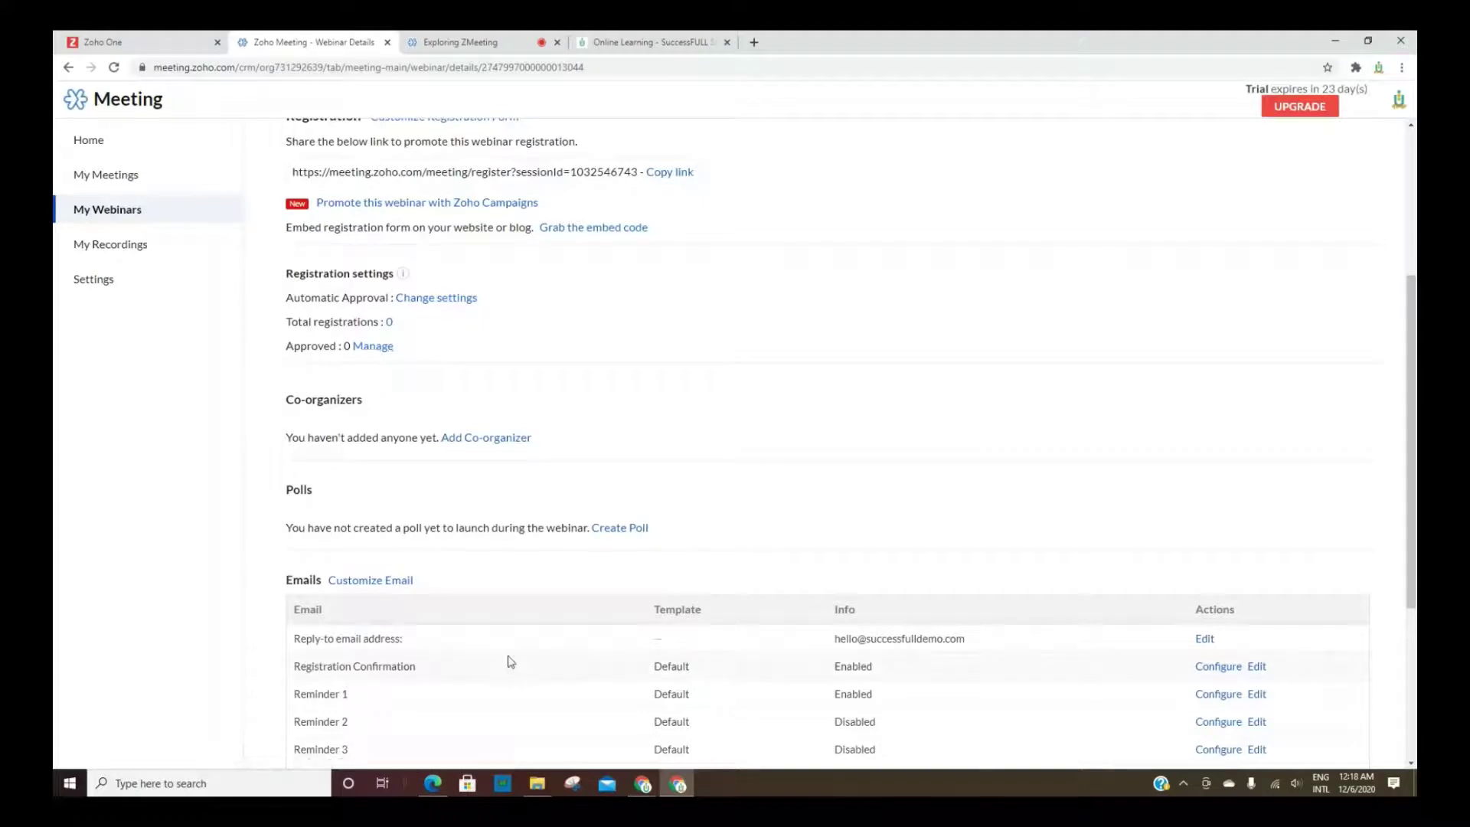
{"action": "scroll", "coordinate": [508, 659], "scroll_direction": "down", "scroll_amount": 2}
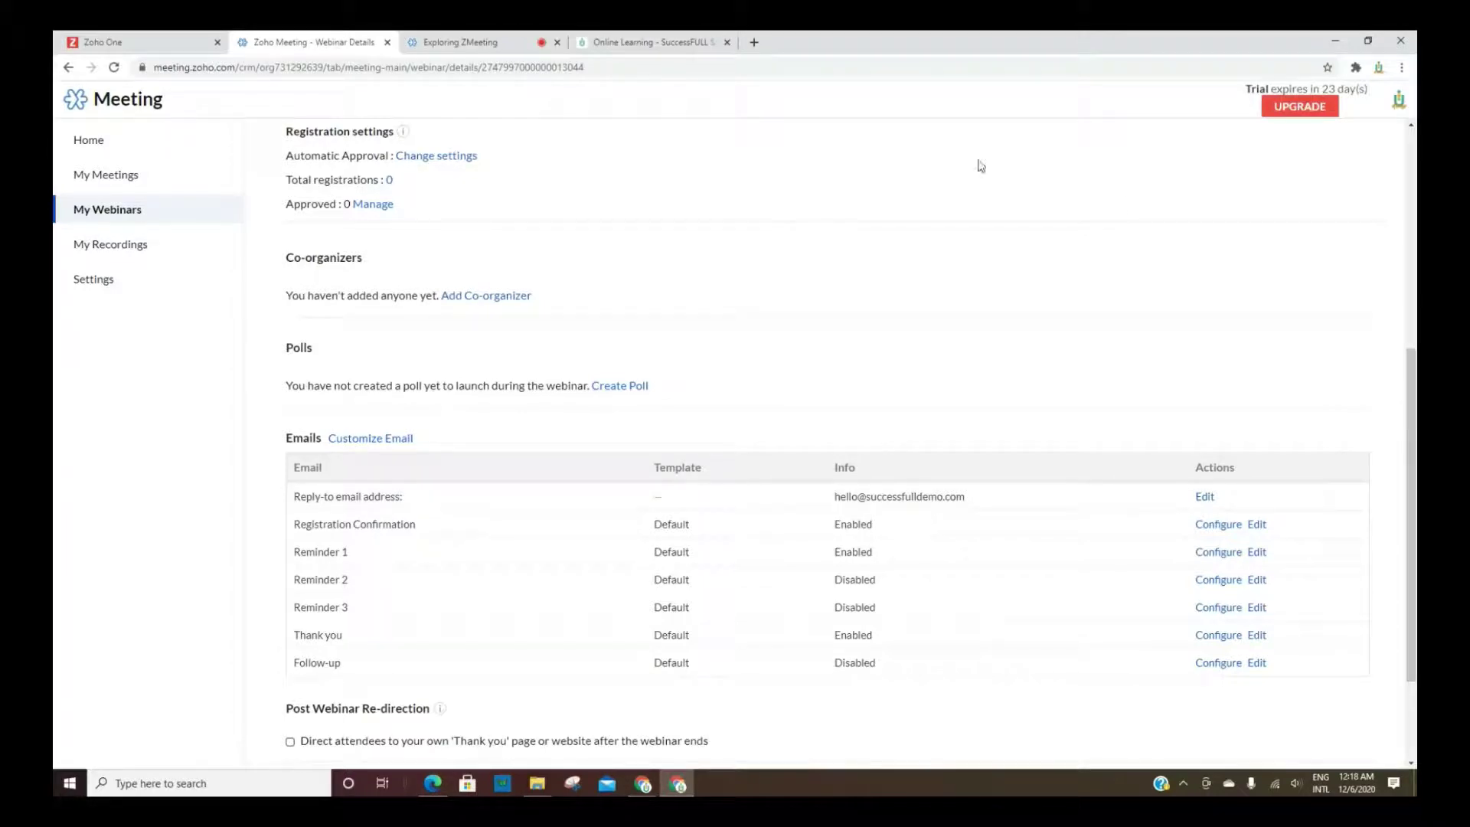
{"action": "scroll", "coordinate": [872, 329], "scroll_direction": "down", "scroll_amount": 2}
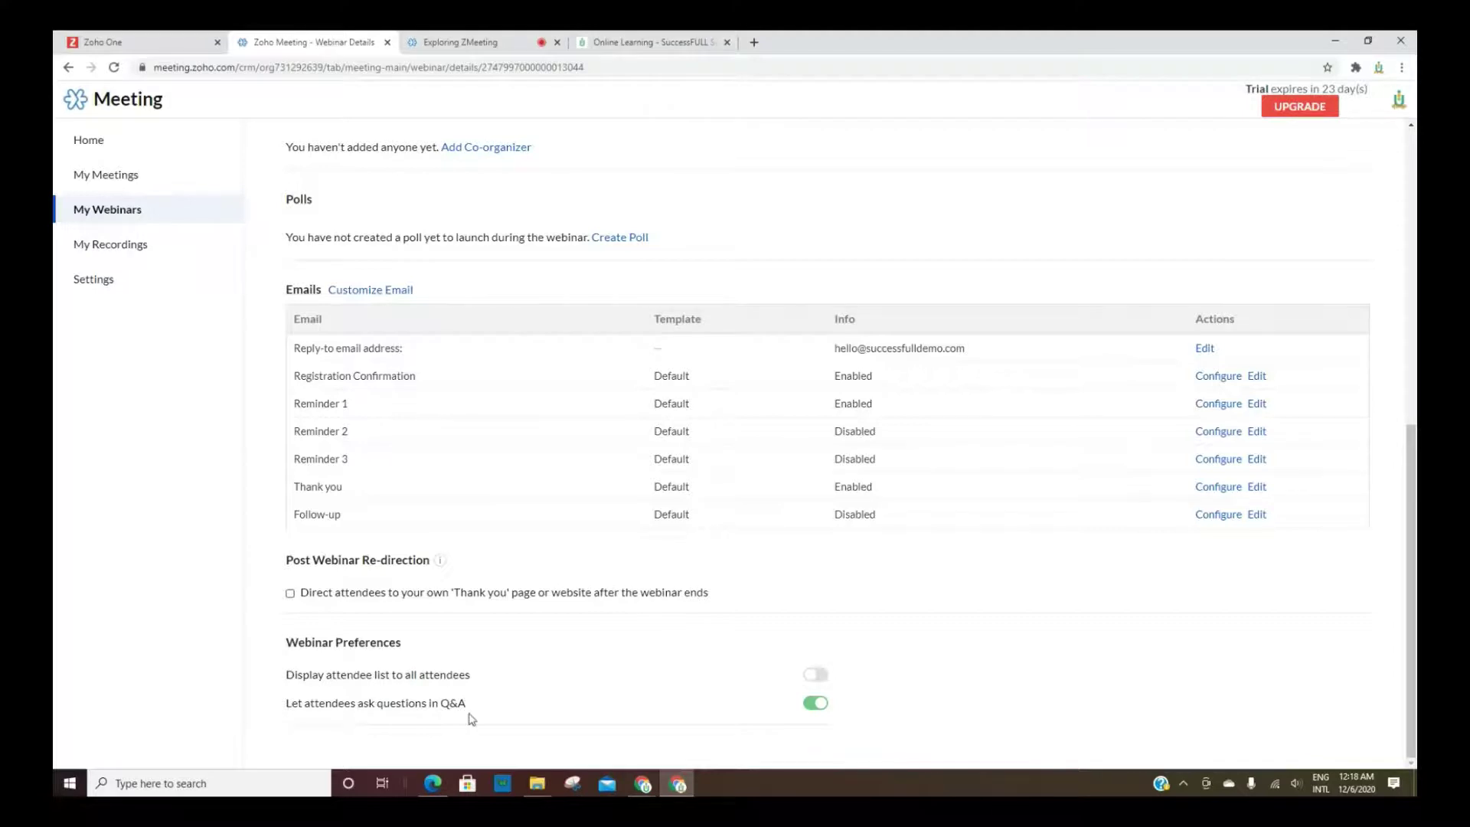
Create a multiple-choice webinar poll asking "Are you new to Zoho?" with the answers Yes and No.
{"action": "scroll", "coordinate": [450, 482], "scroll_direction": "up", "scroll_amount": 4}
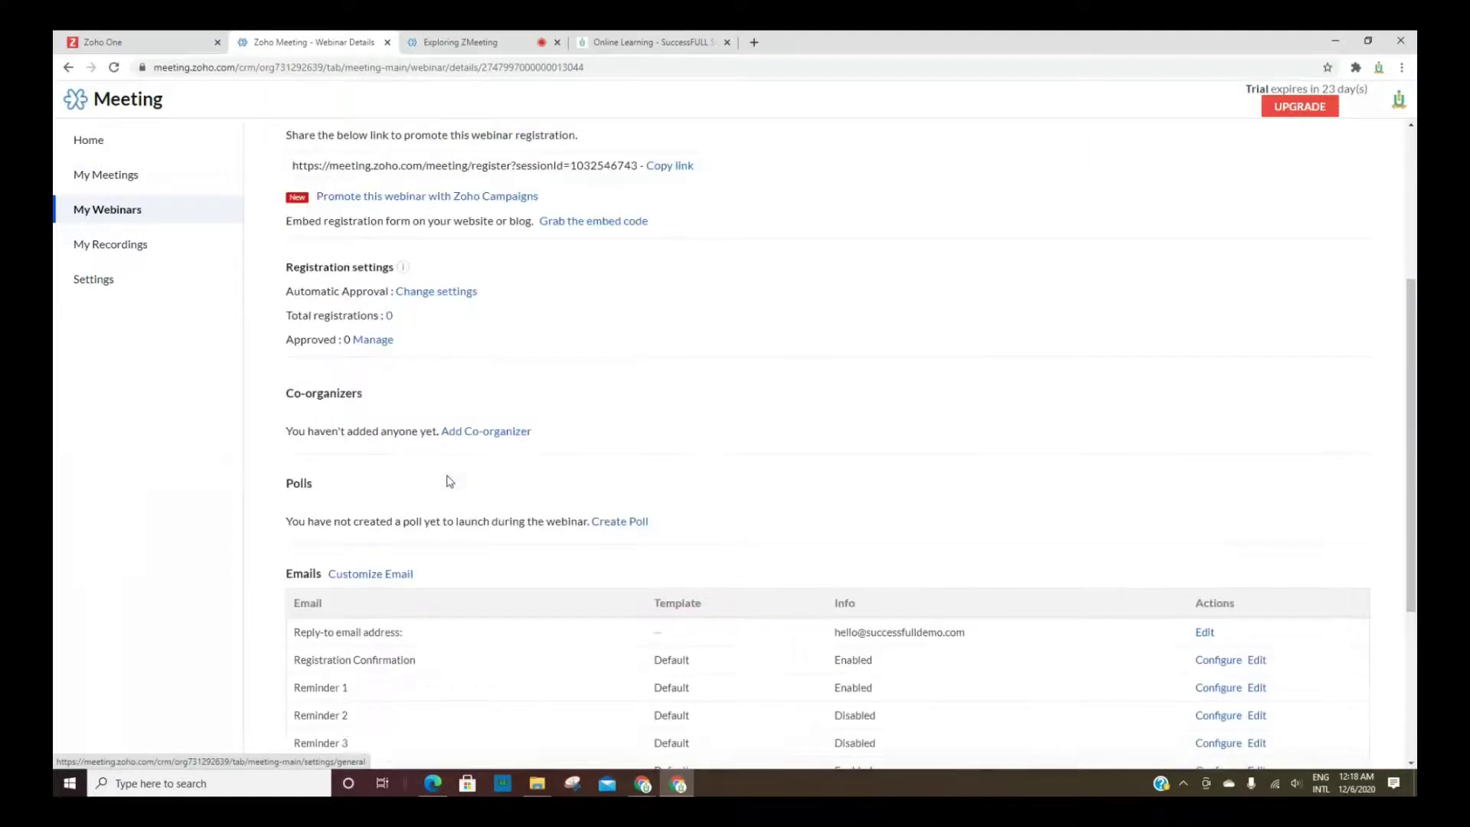
{"action": "left_click", "coordinate": [627, 526]}
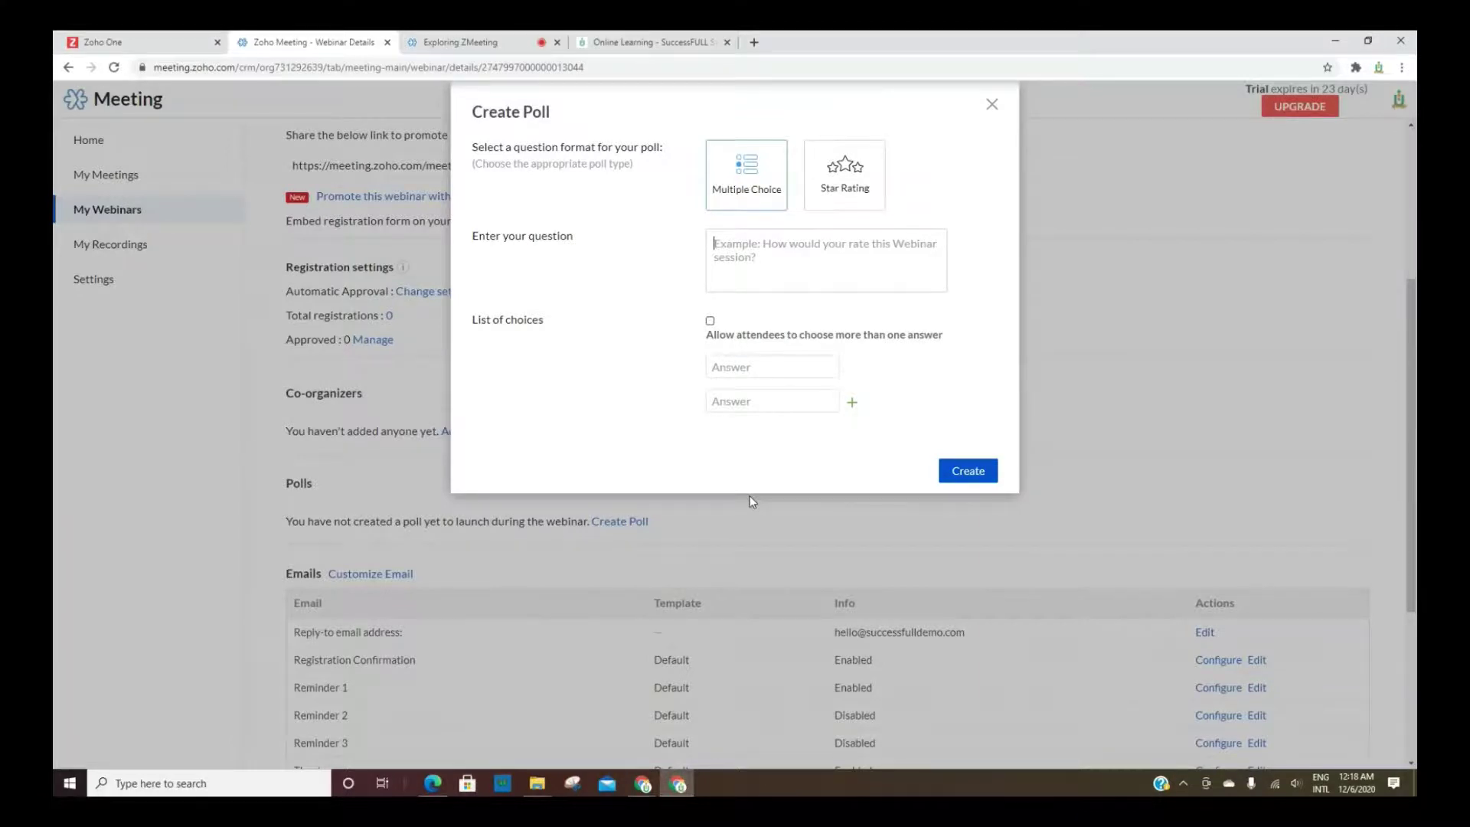
{"action": "type", "text": "Are you new to Zoho?"}
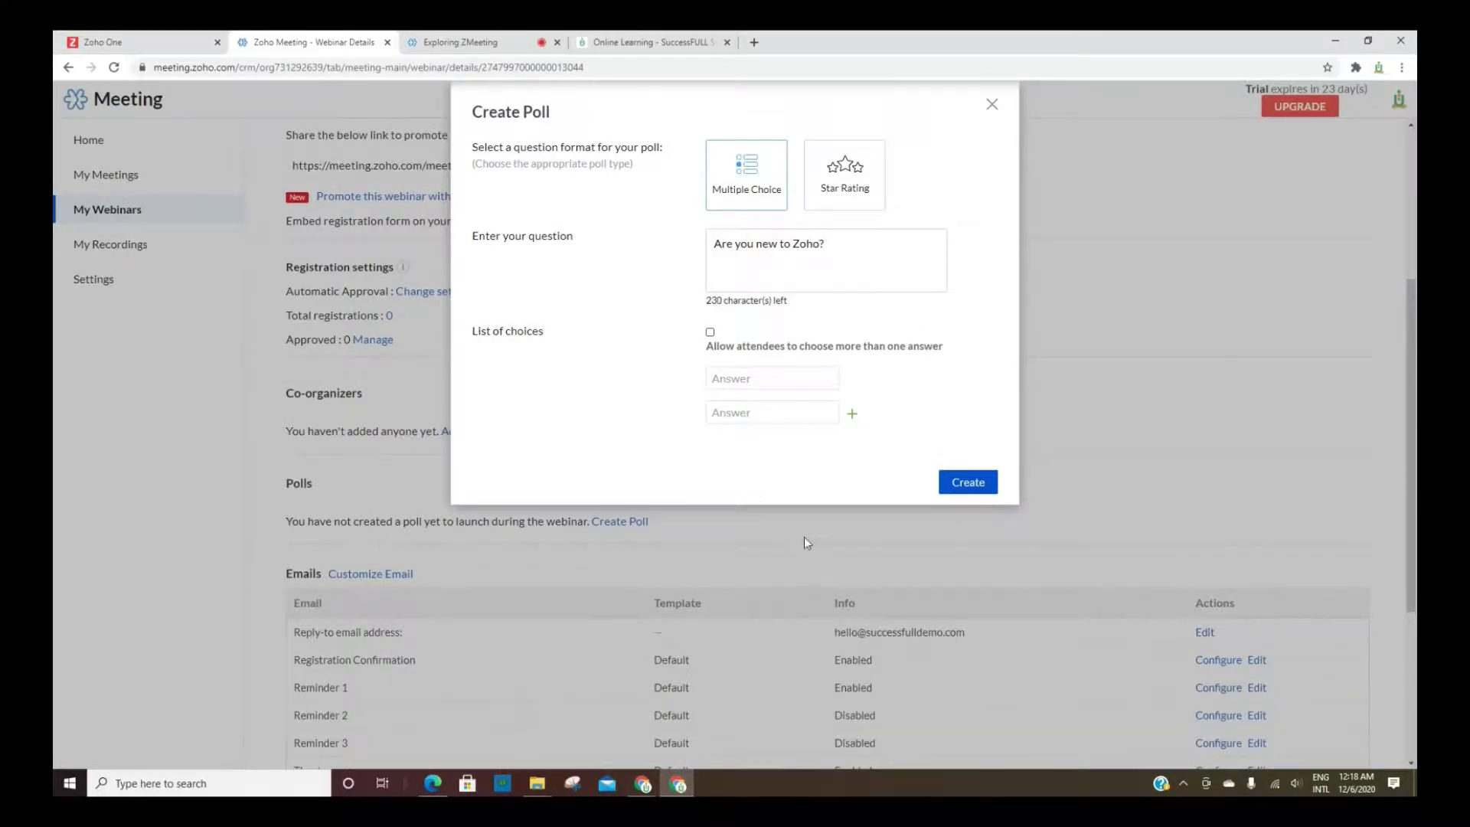
{"action": "left_click", "coordinate": [750, 378]}
{"action": "type", "text": "Yes"}
{"action": "type", "text": "No"}
{"action": "left_click", "coordinate": [960, 483]}
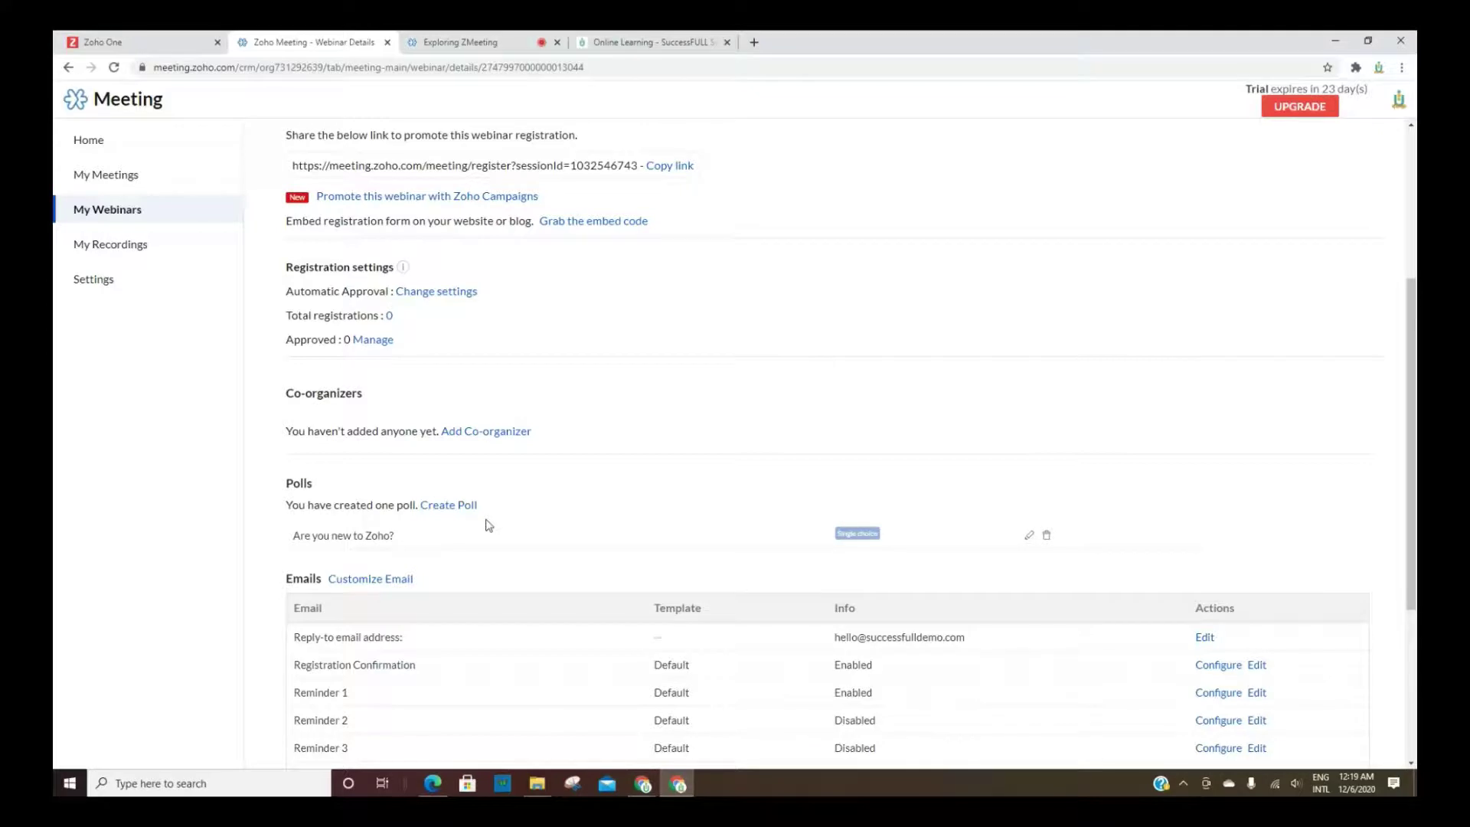
Open the list of recordings and examine the play, share and download options.
{"action": "scroll", "coordinate": [571, 412], "scroll_direction": "up", "scroll_amount": 4}
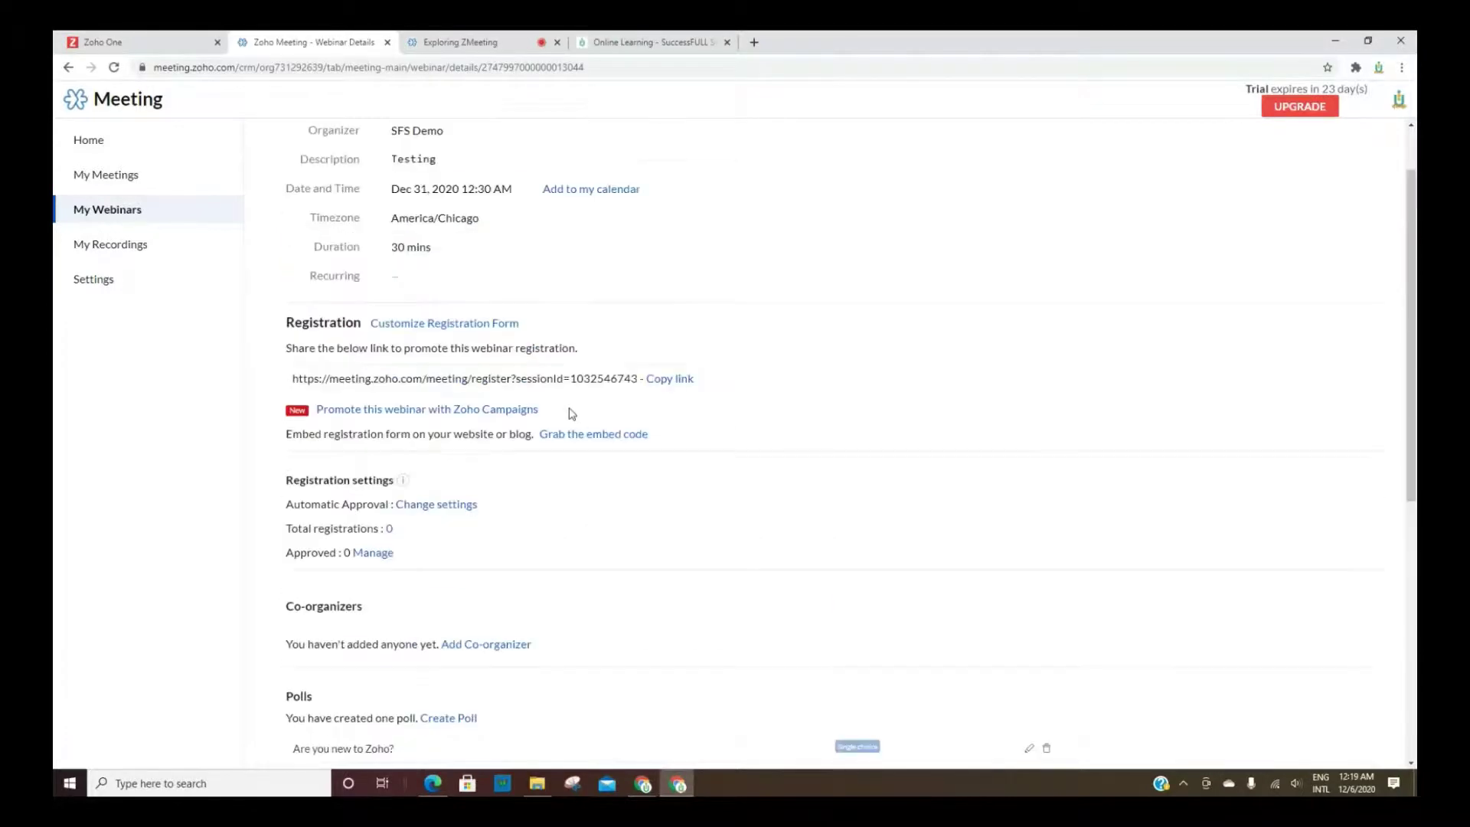
{"action": "left_click", "coordinate": [103, 245]}
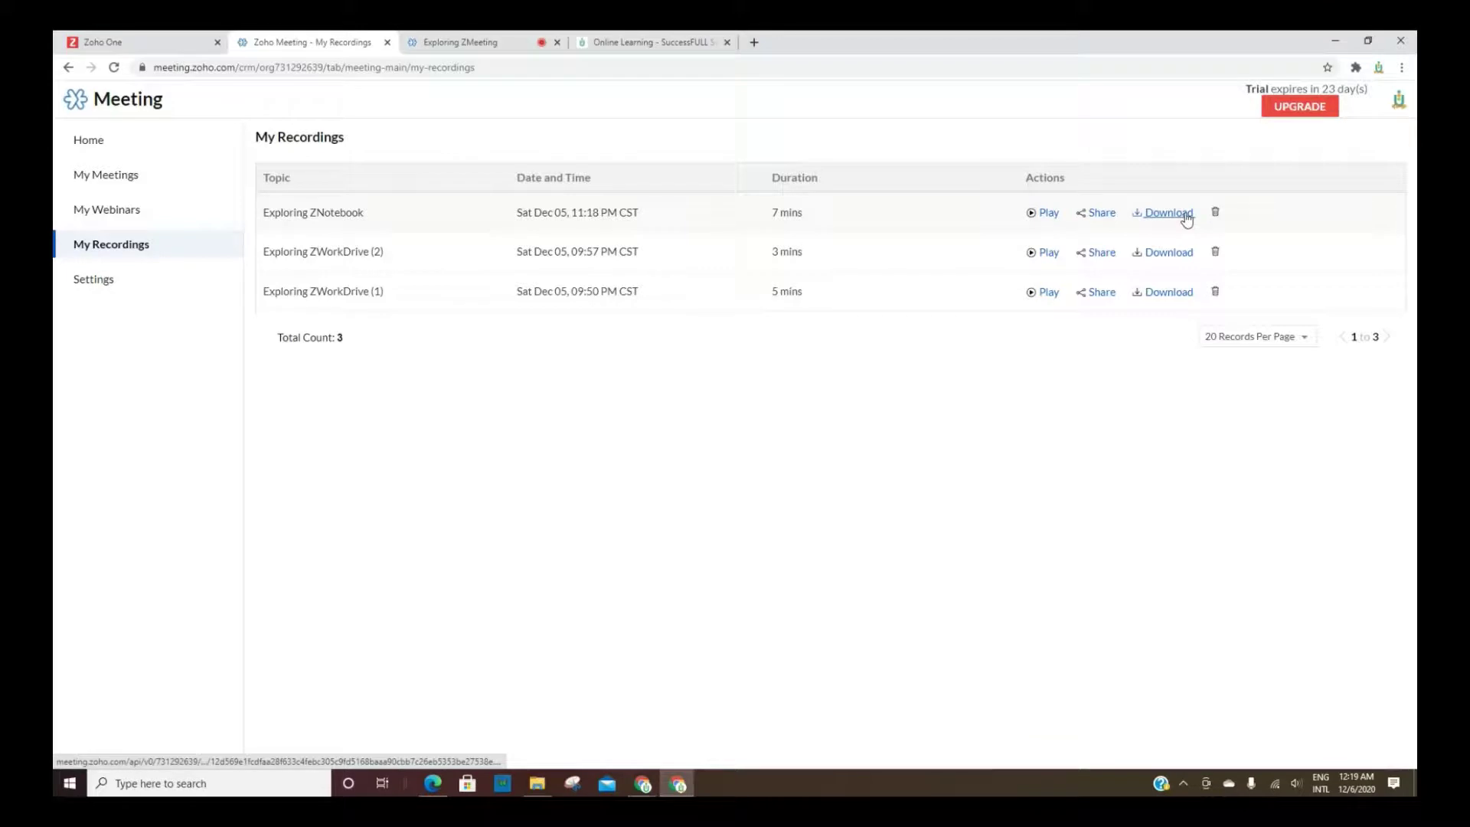
Review the Zoho Meeting settings for locale, organization, user management, organization email addresses and integrations.
{"action": "left_click", "coordinate": [116, 284]}
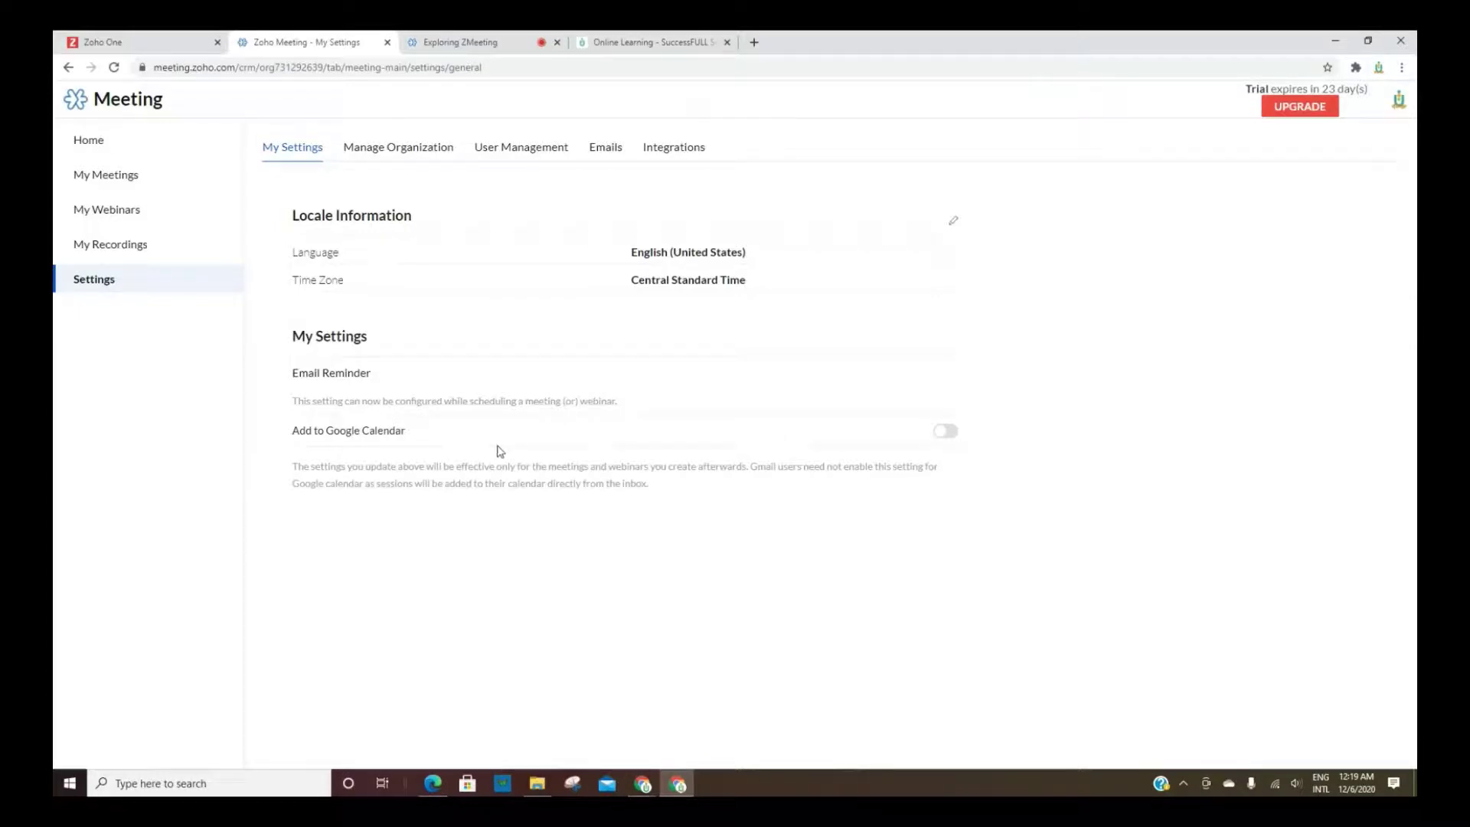
{"action": "left_click", "coordinate": [401, 153]}
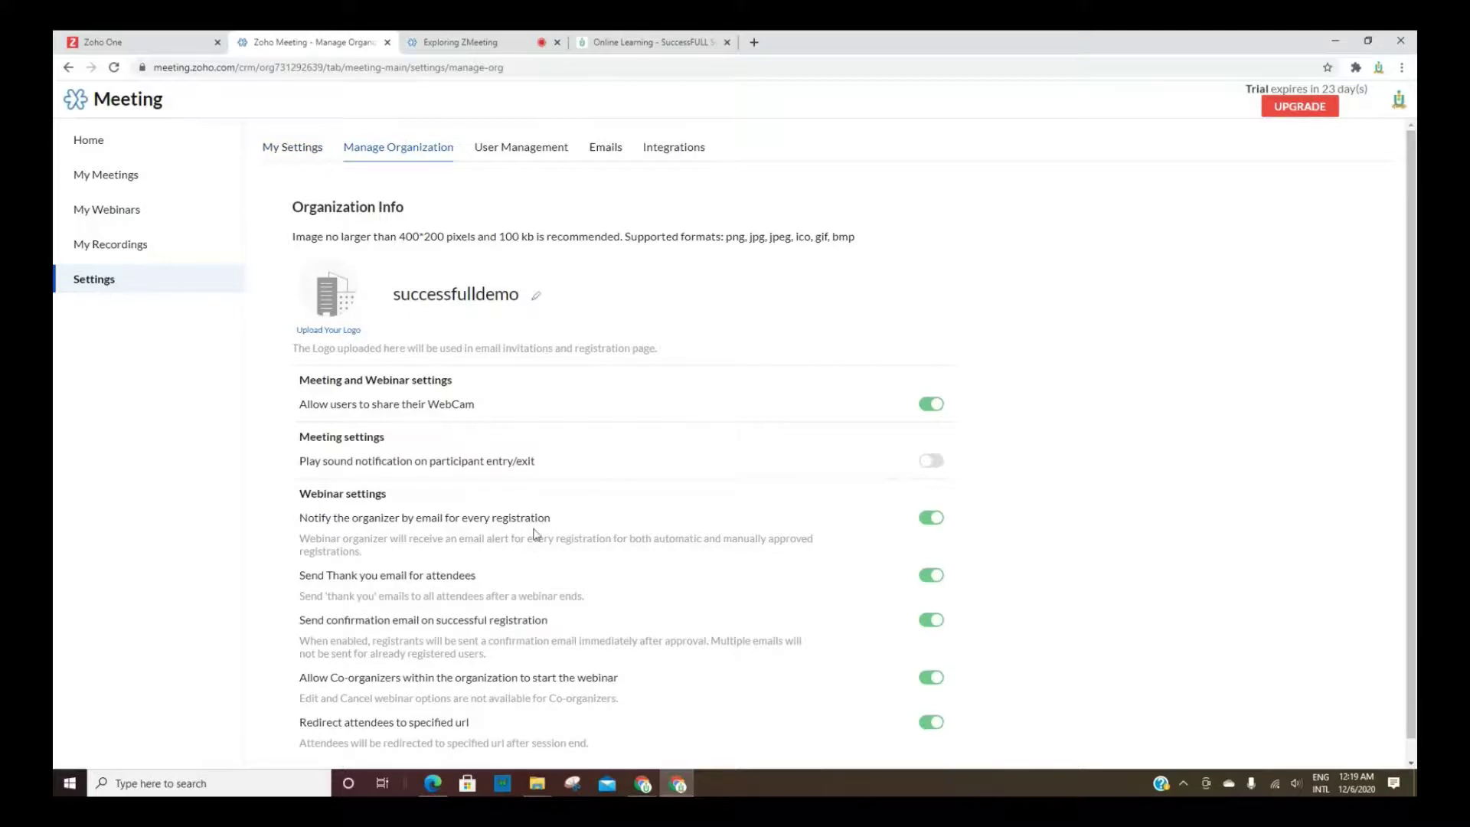
{"action": "scroll", "coordinate": [533, 533], "scroll_direction": "down", "scroll_amount": 1}
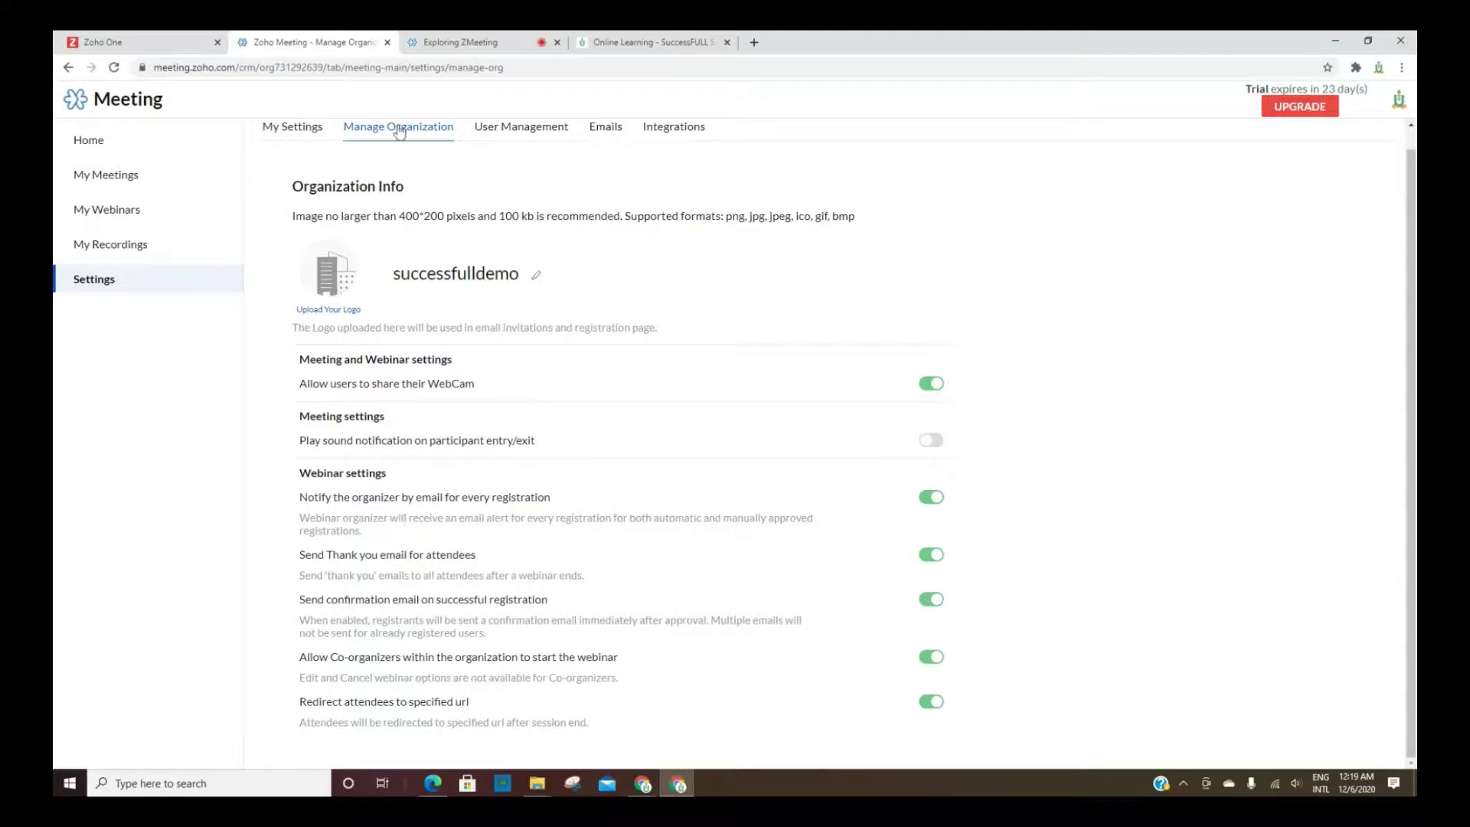
{"action": "left_click", "coordinate": [503, 131]}
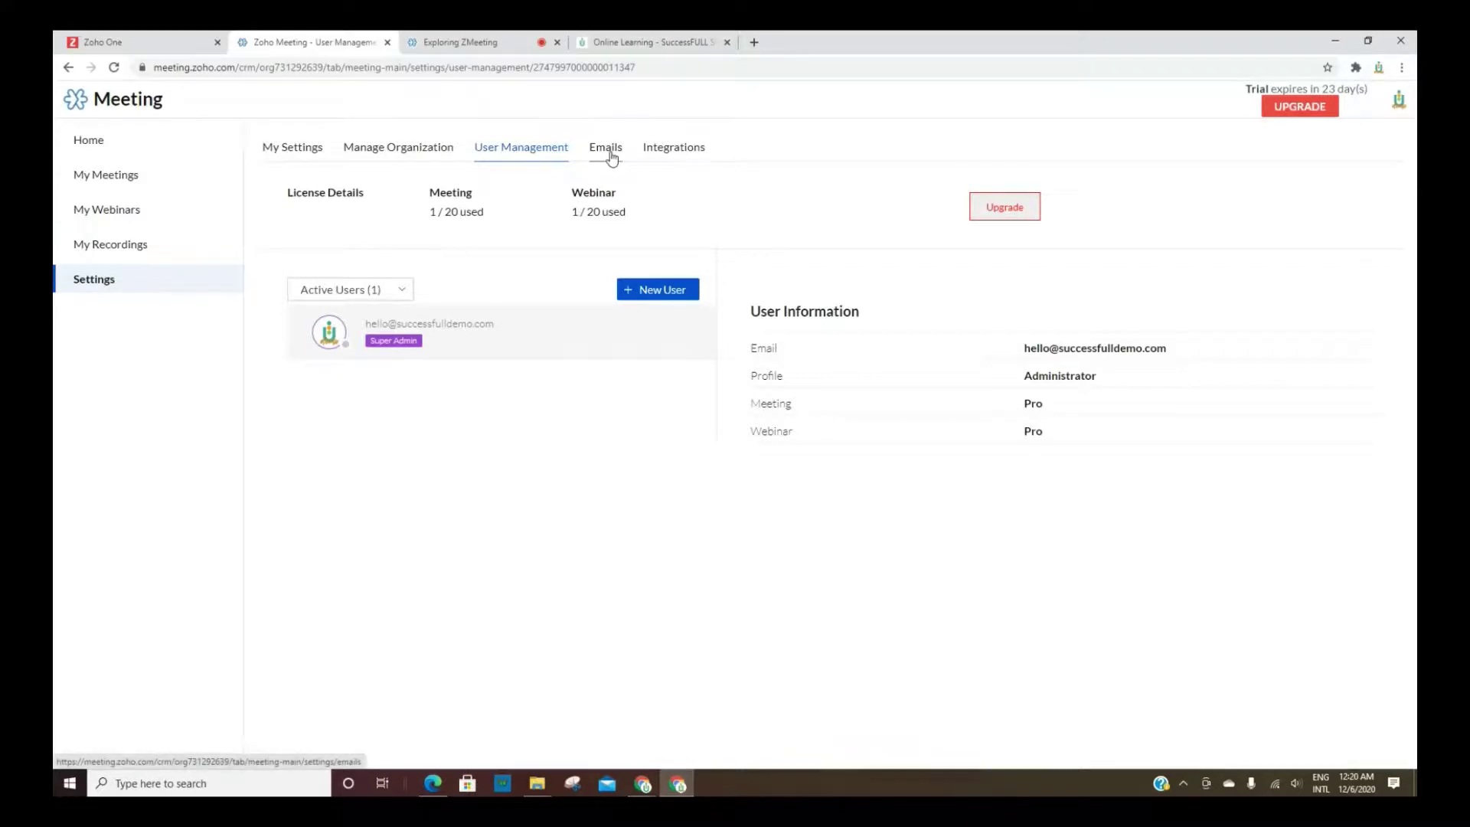
{"action": "left_click", "coordinate": [611, 154]}
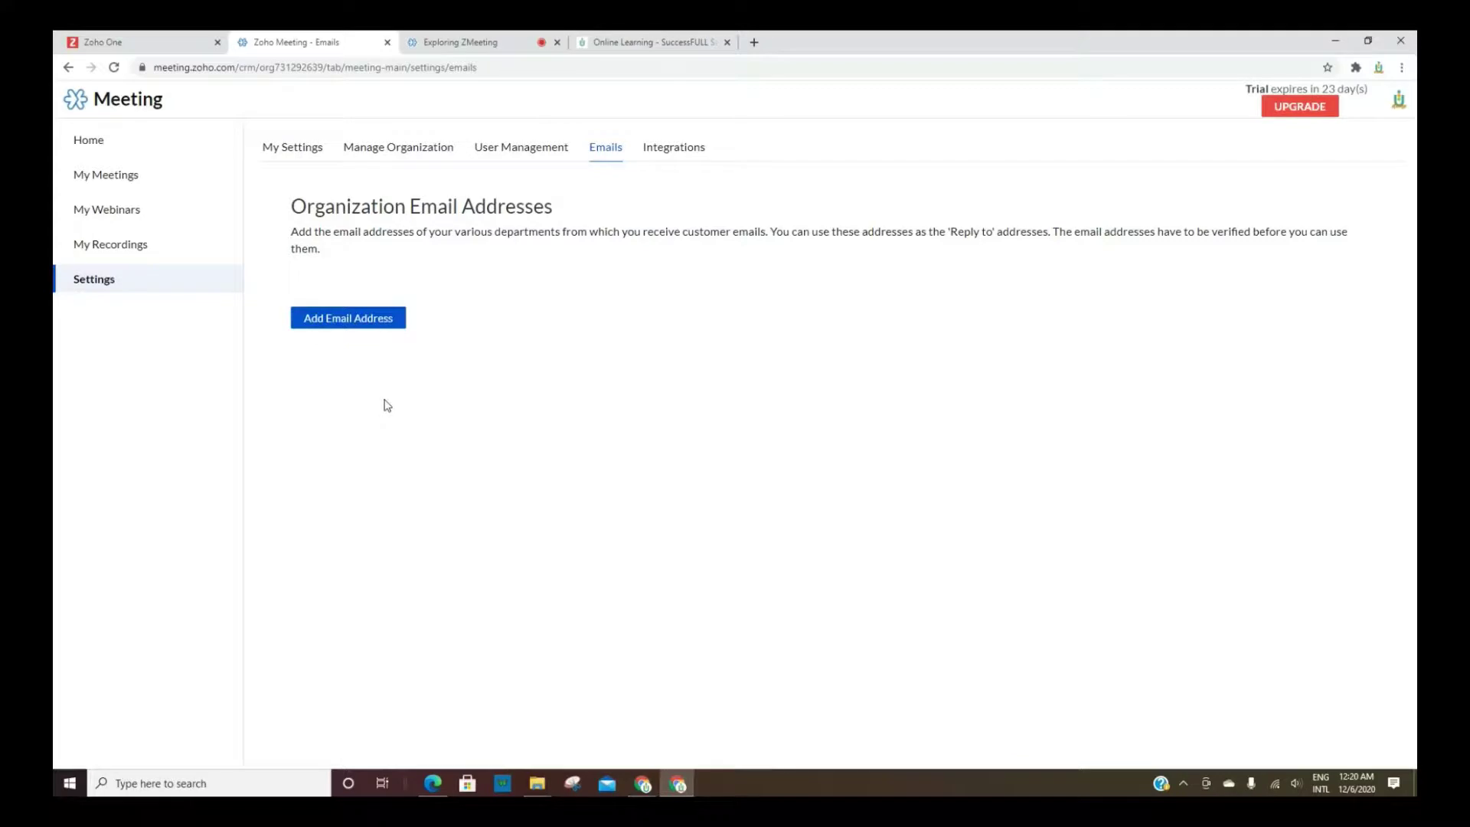
{"action": "left_click", "coordinate": [656, 152]}
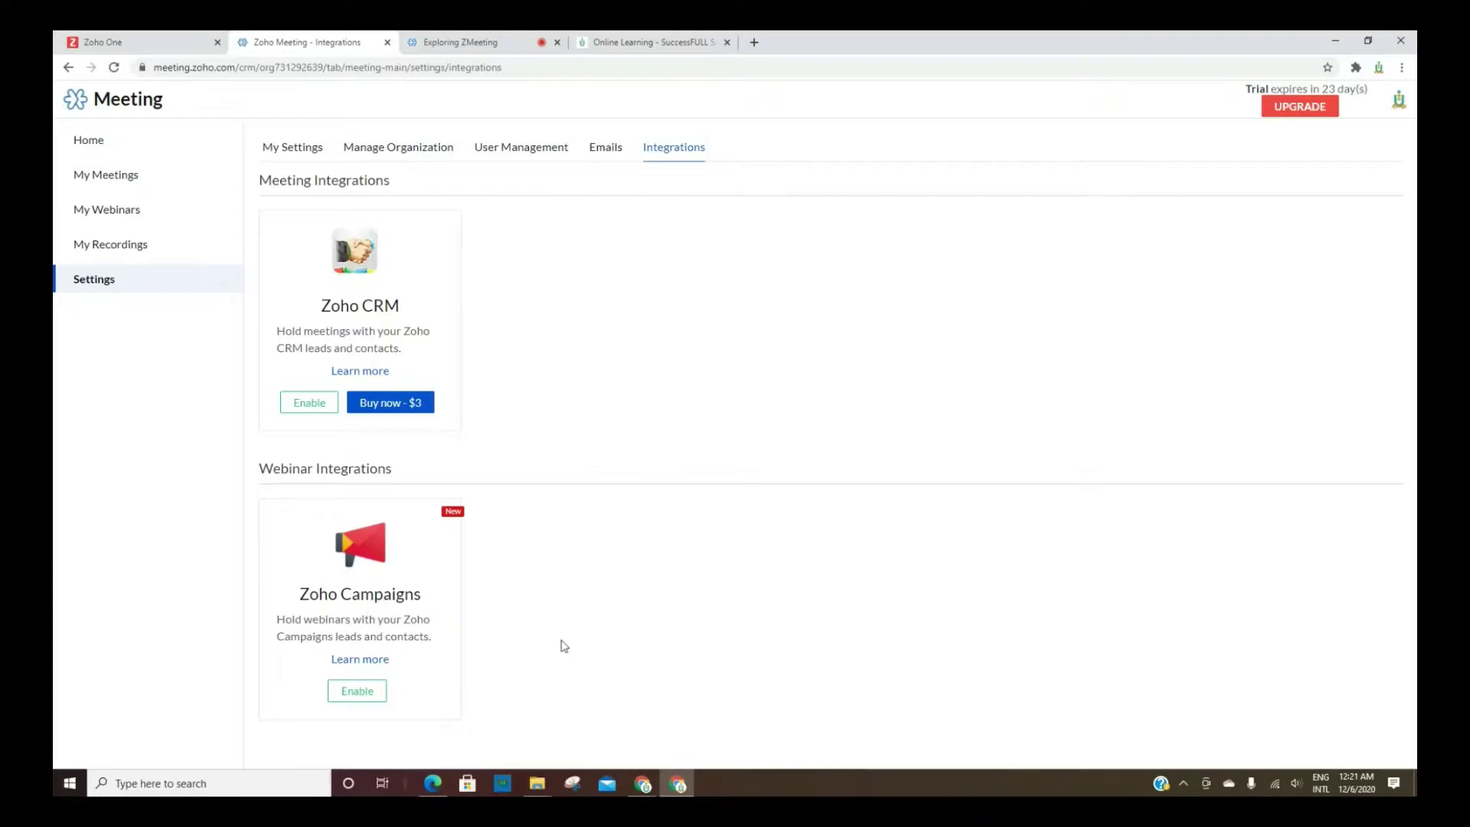
Start the Test Webinar from the upcoming webinars and choose phone audio for it.
{"action": "left_click", "coordinate": [98, 147]}
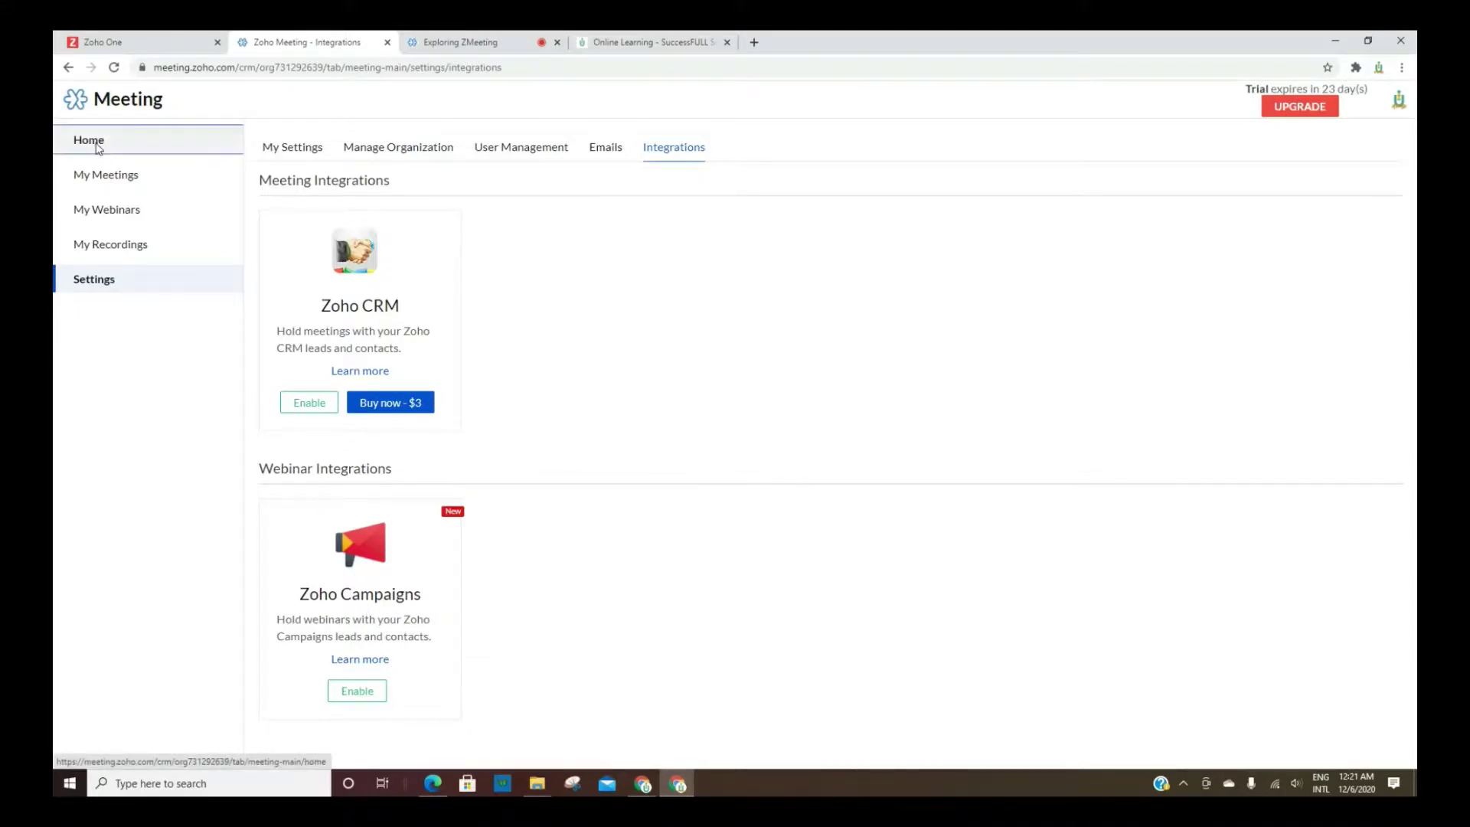
{"action": "left_click", "coordinate": [106, 208]}
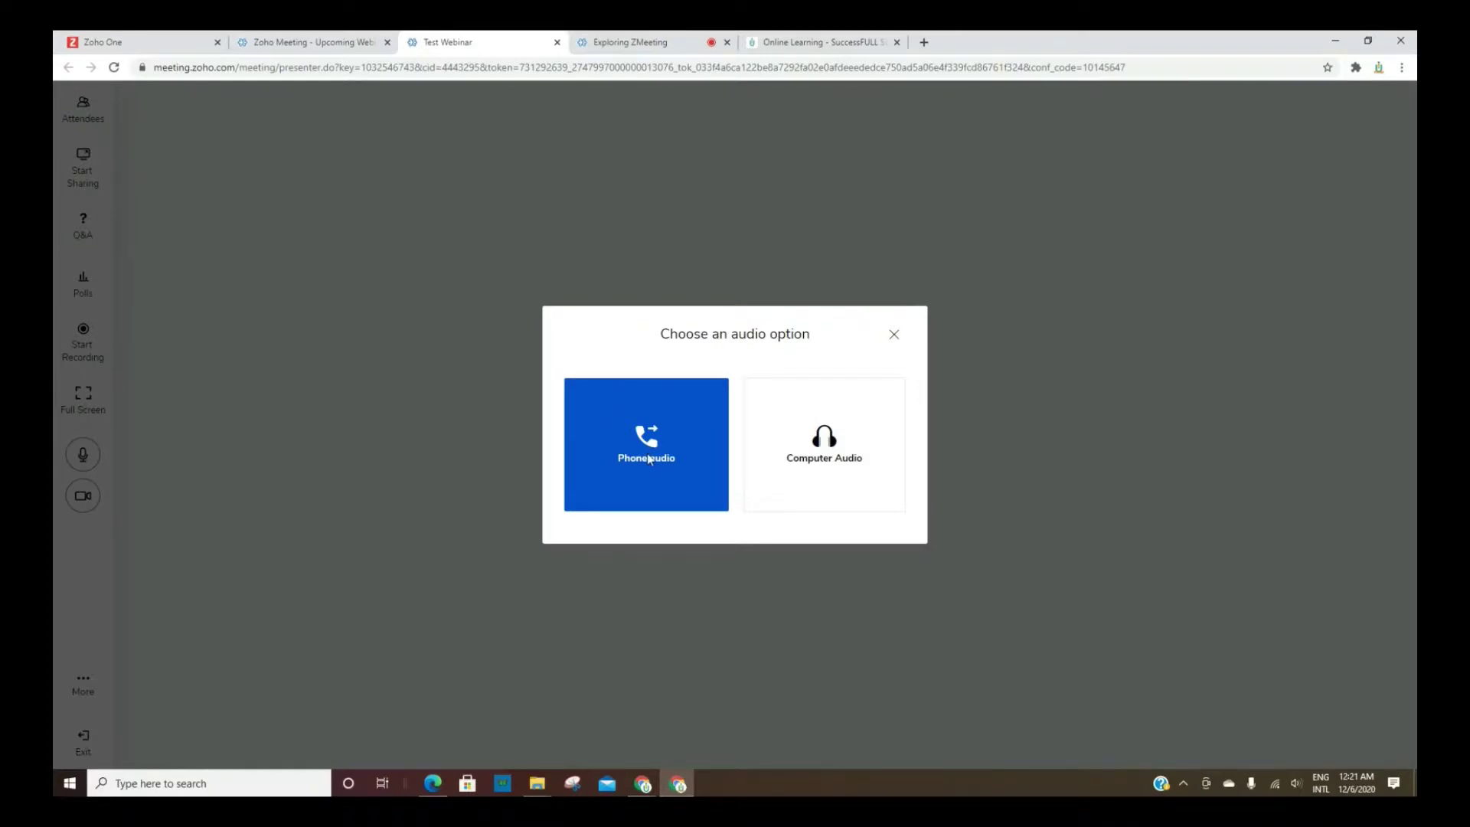
{"action": "left_click", "coordinate": [648, 459]}
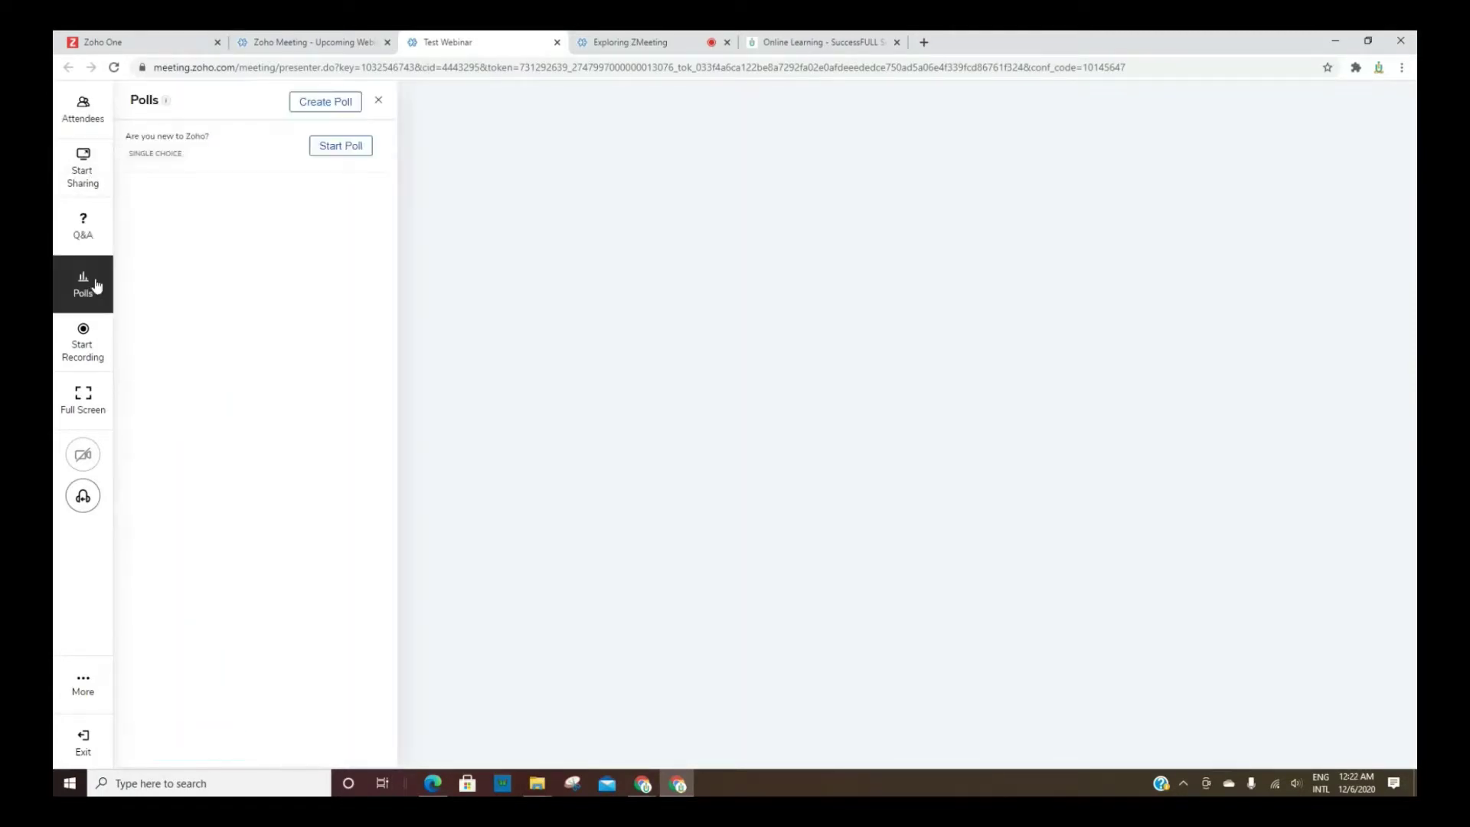
Run the "Are you new to Zoho?" poll in the live webinar and check its results.
{"action": "left_click", "coordinate": [334, 148]}
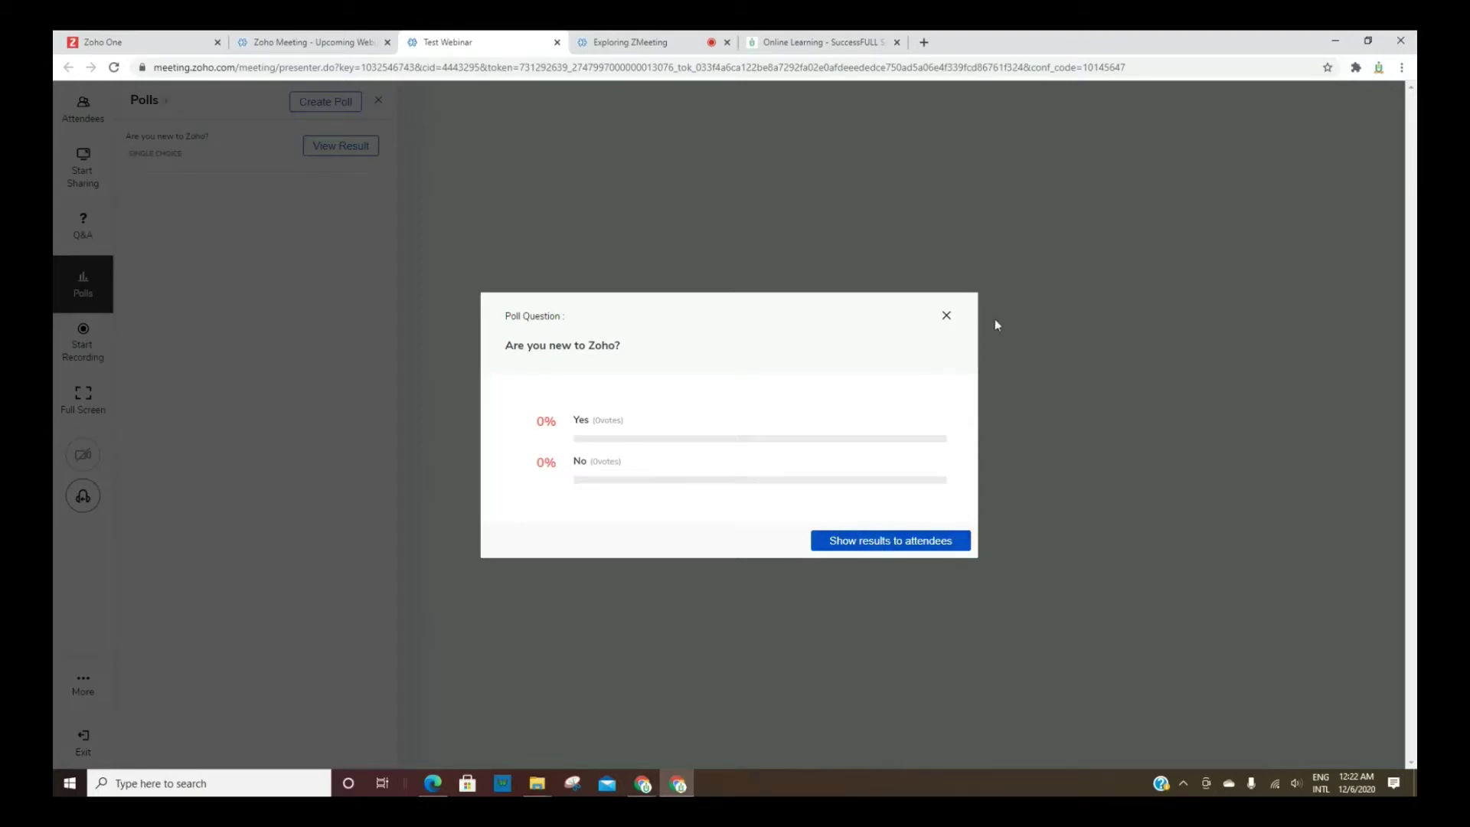
{"action": "left_click", "coordinate": [946, 315]}
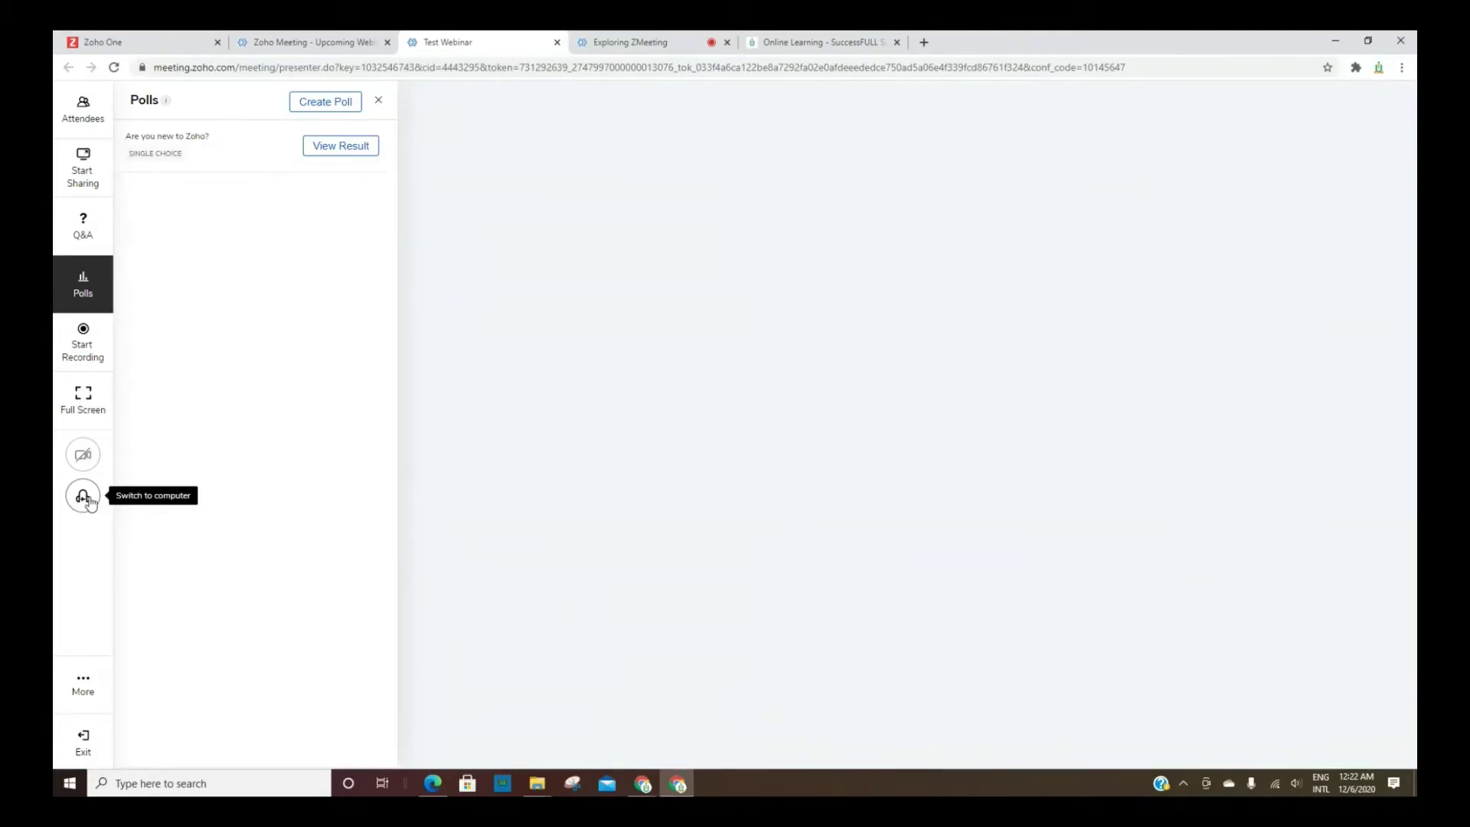
{"action": "left_click", "coordinate": [85, 698]}
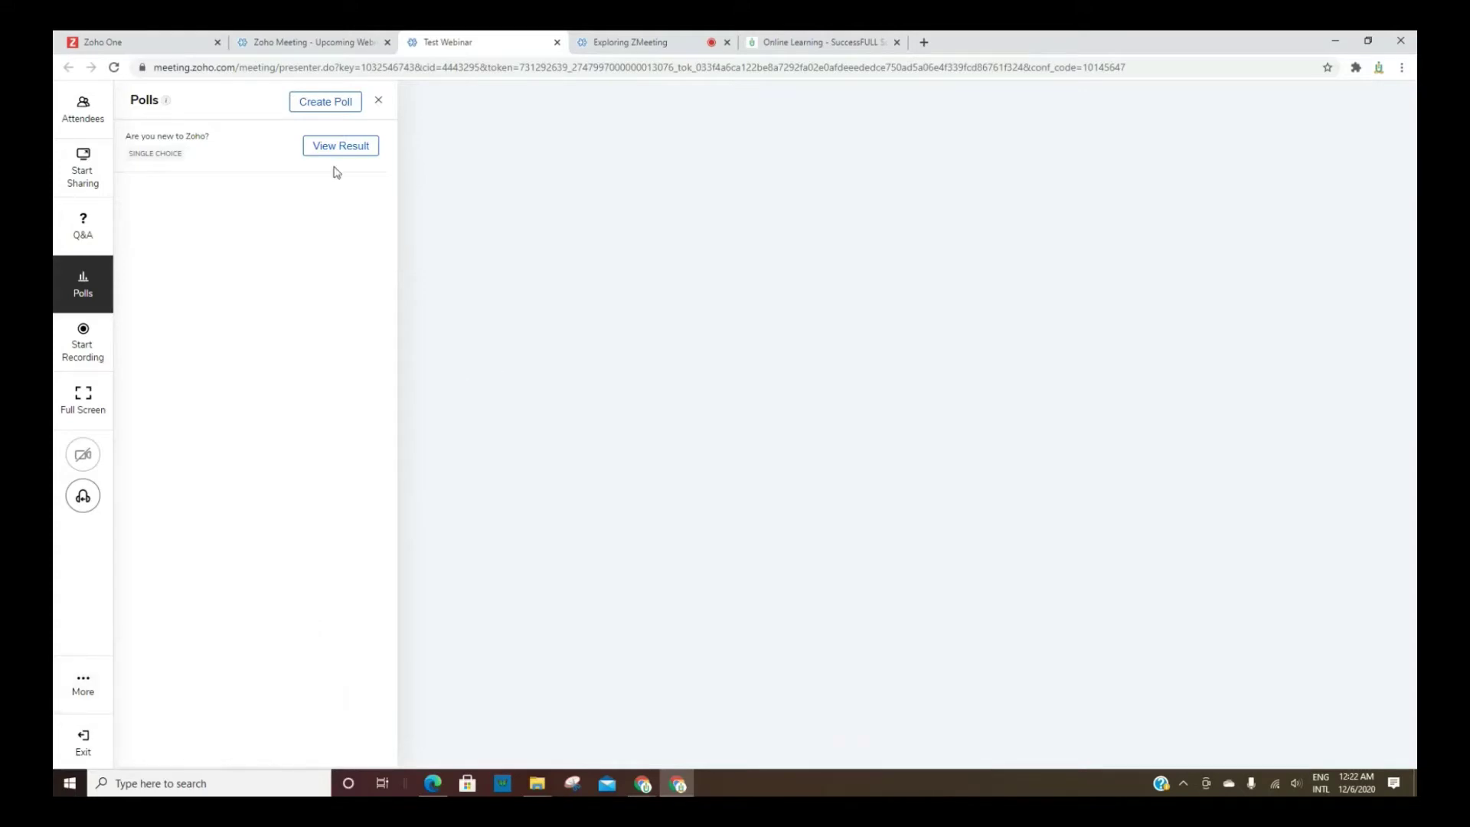
Return to the upcoming webinars list, then switch to the Exploring ZMeeting session that is being recorded.
{"action": "left_click", "coordinate": [328, 47]}
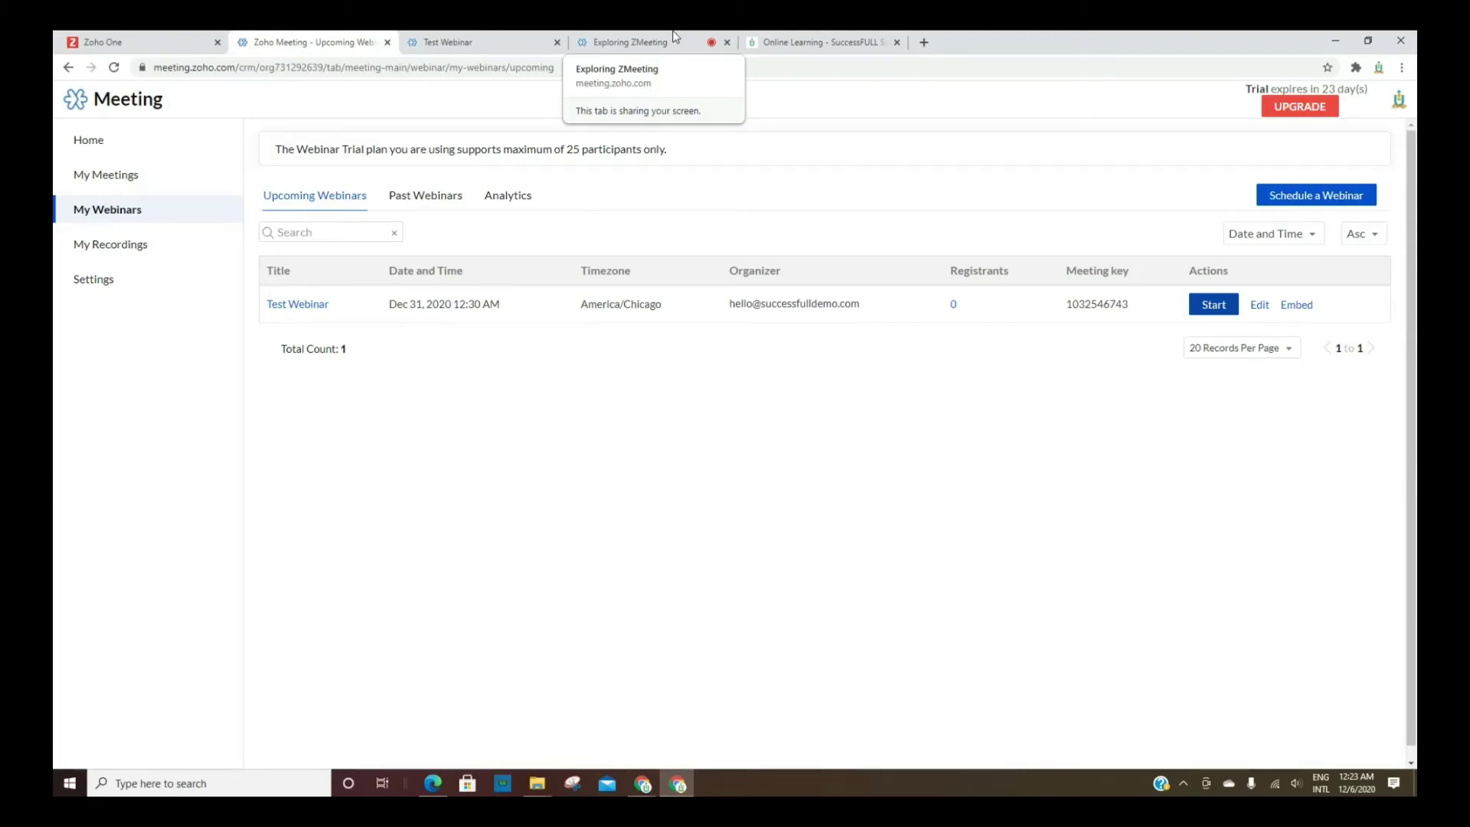
{"action": "left_click", "coordinate": [674, 36]}
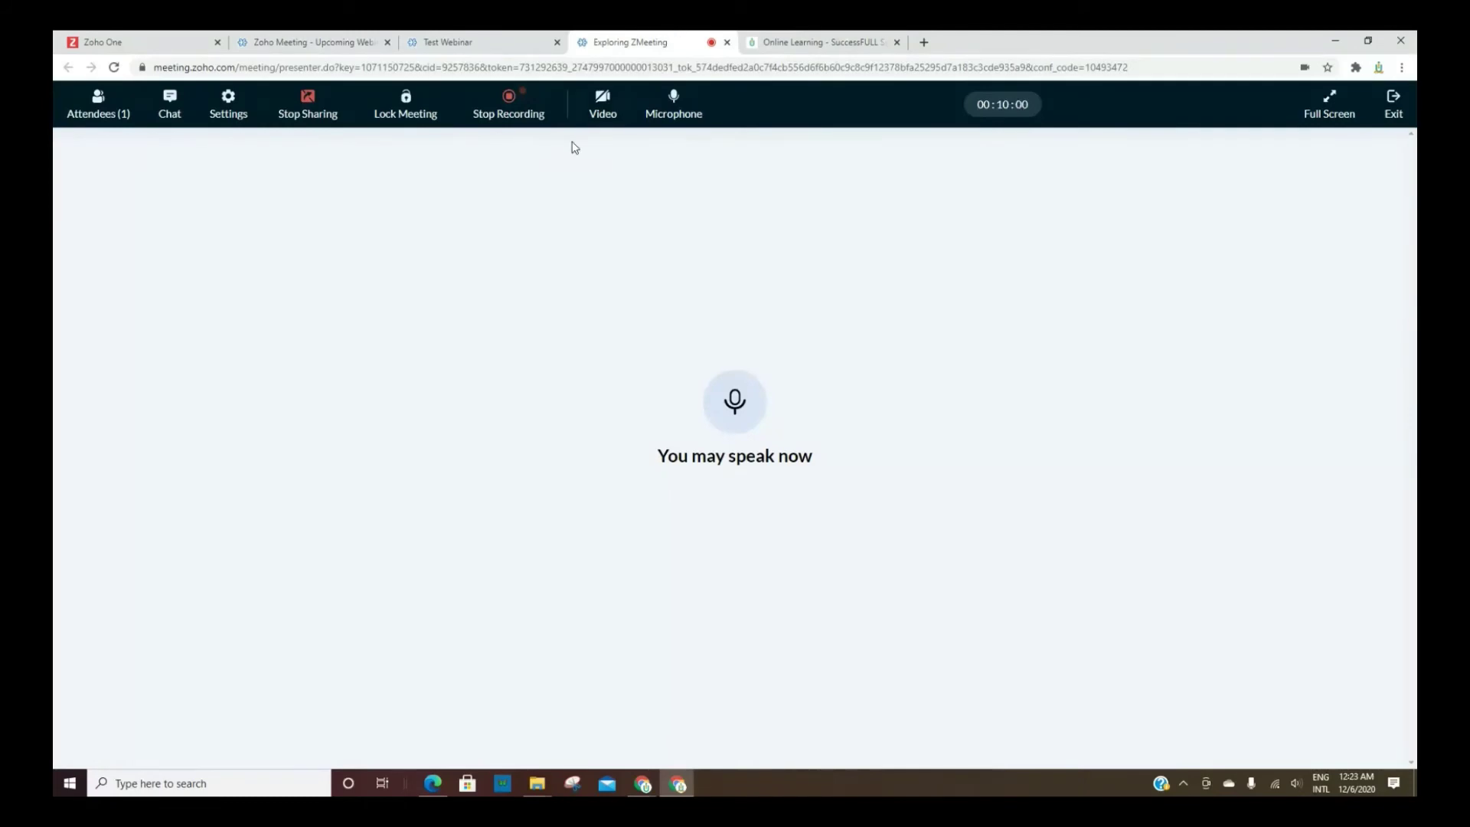